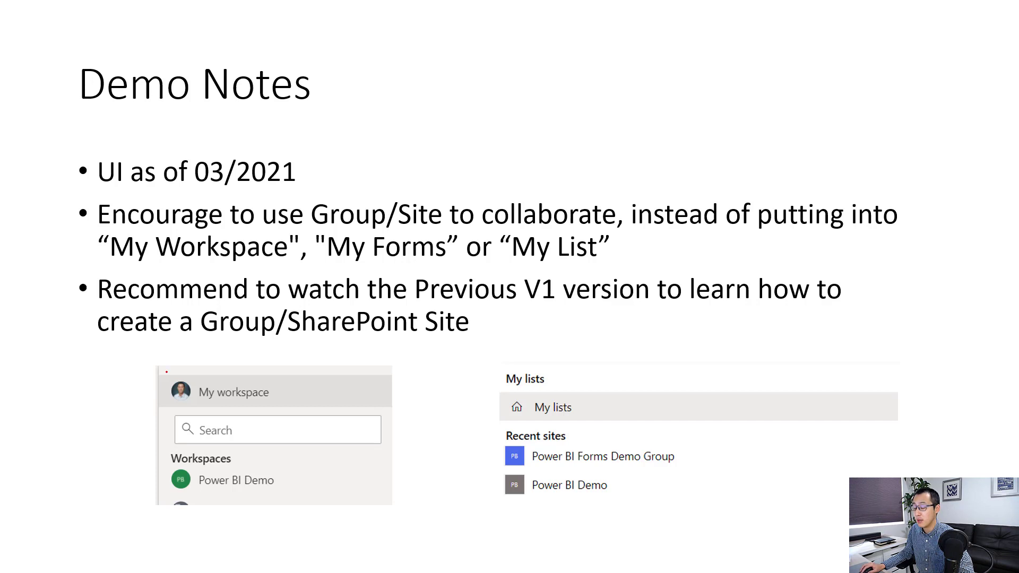
Circle the My workspace and My lists examples on the Demo Notes slide in red ink.
{"action": "mouse_move", "coordinate": [217, 368]}
{"action": "left_mouse_down"}
{"action": "mouse_move", "coordinate": [159, 380]}
{"action": "mouse_move", "coordinate": [299, 373]}
{"action": "mouse_move", "coordinate": [192, 369]}
{"action": "left_mouse_up"}
{"action": "mouse_move", "coordinate": [530, 368]}
{"action": "left_mouse_down"}
{"action": "mouse_move", "coordinate": [520, 429]}
{"action": "mouse_move", "coordinate": [525, 372]}
{"action": "left_mouse_up"}
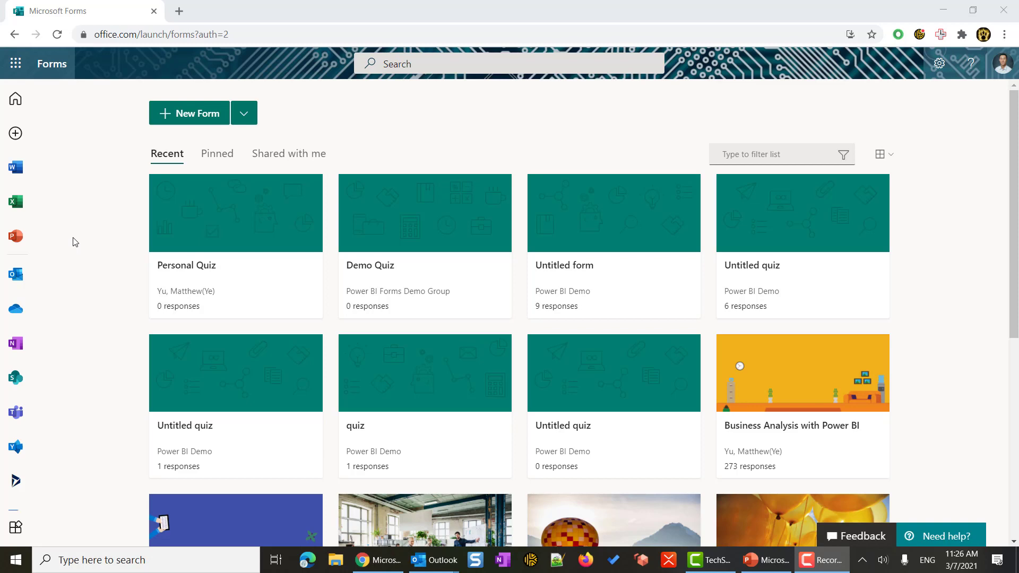
Open the Power BI Forms Demo Group's forms and scroll down to the Demo Quiz 030721 quiz.
{"action": "scroll", "coordinate": [75, 242], "scroll_direction": "down", "scroll_amount": 7}
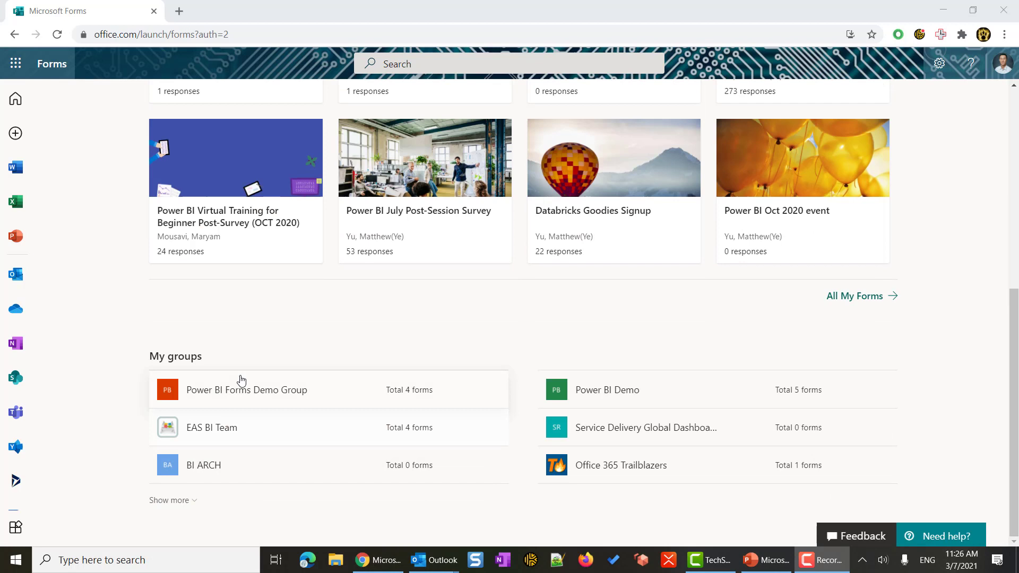
{"action": "left_click", "coordinate": [283, 403]}
{"action": "left_click", "coordinate": [283, 403]}
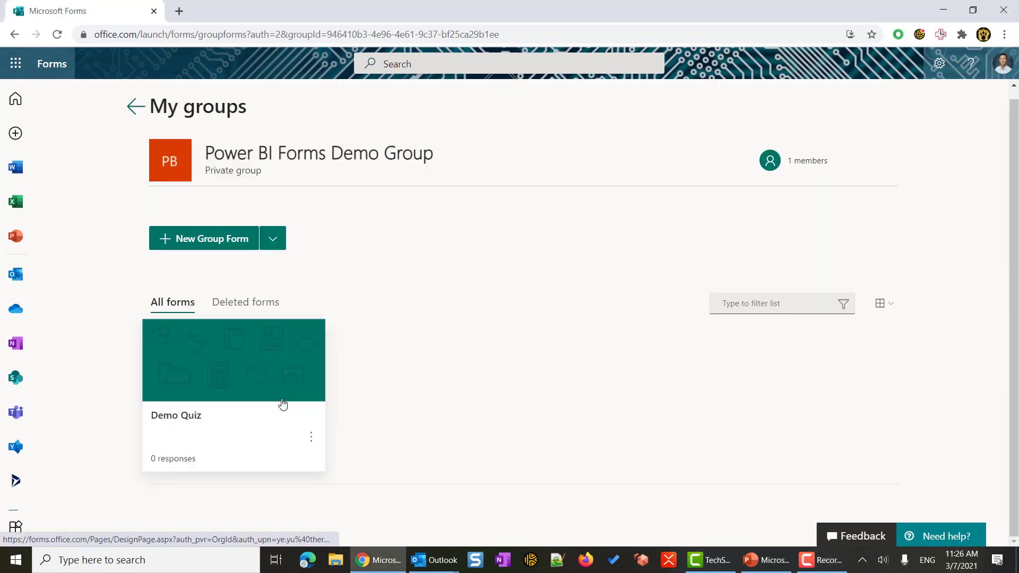
{"action": "left_click", "coordinate": [272, 243]}
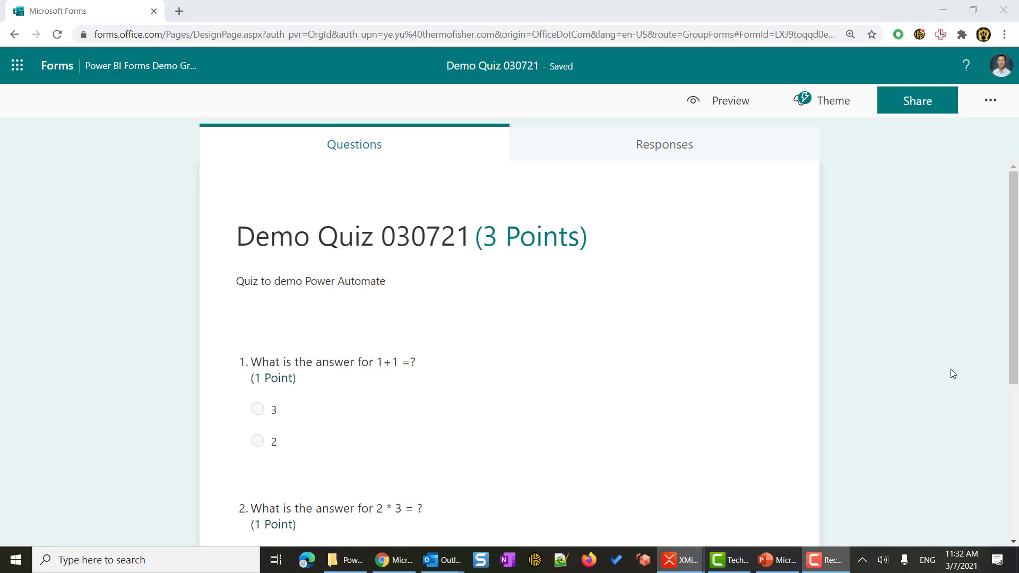
{"action": "scroll", "coordinate": [826, 342], "scroll_direction": "down", "scroll_amount": 1}
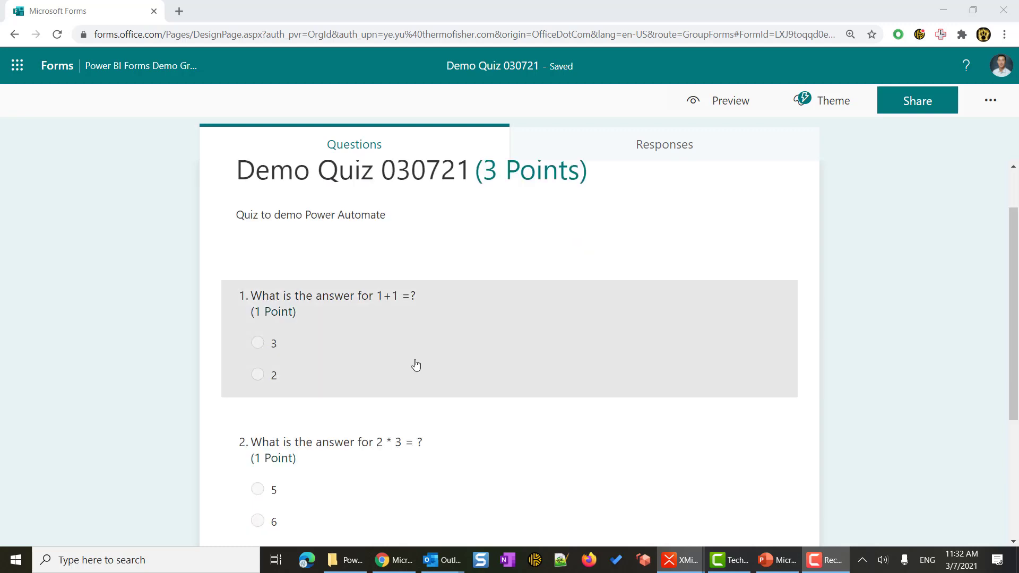
{"action": "scroll", "coordinate": [462, 414], "scroll_direction": "down", "scroll_amount": 1}
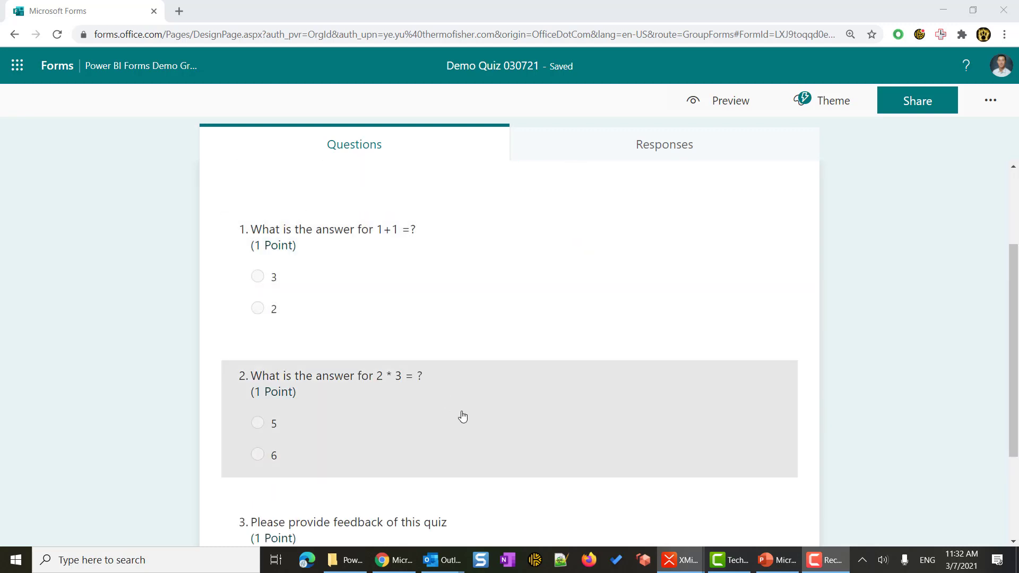
{"action": "scroll", "coordinate": [462, 417], "scroll_direction": "down", "scroll_amount": 2}
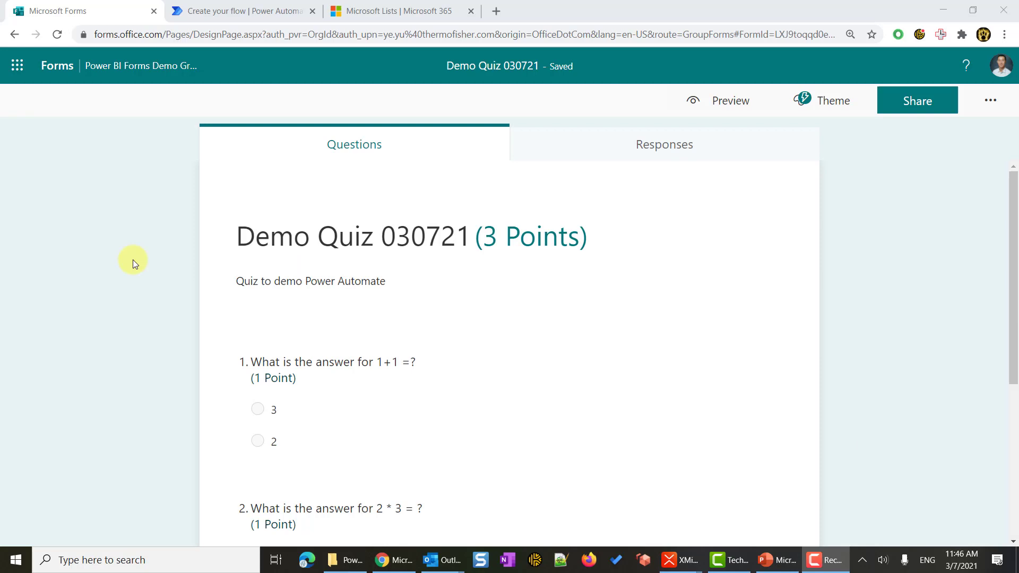
Go to Microsoft Lists from the app launcher and start a new blank list.
{"action": "left_click", "coordinate": [17, 72]}
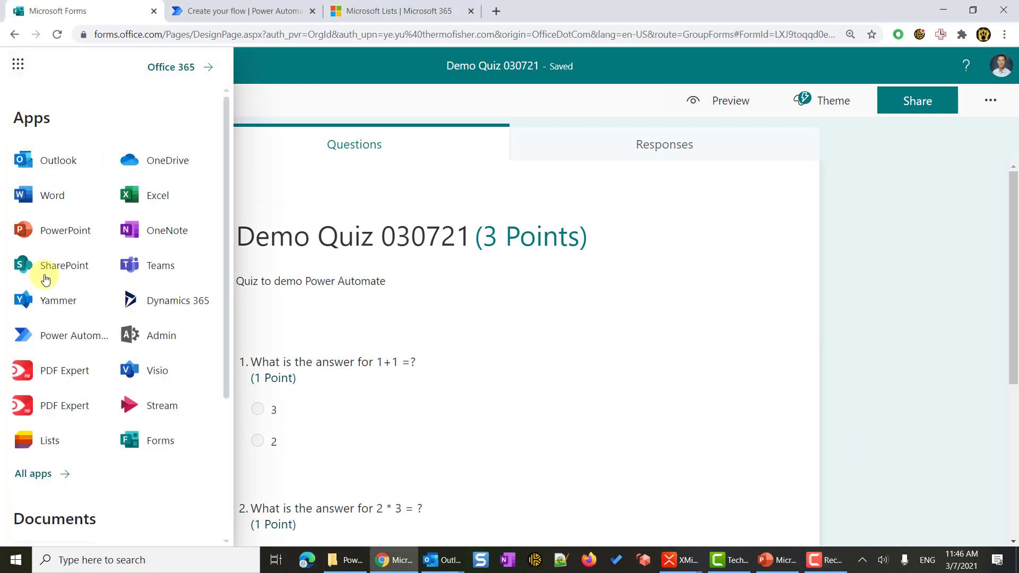
{"action": "left_click", "coordinate": [52, 449]}
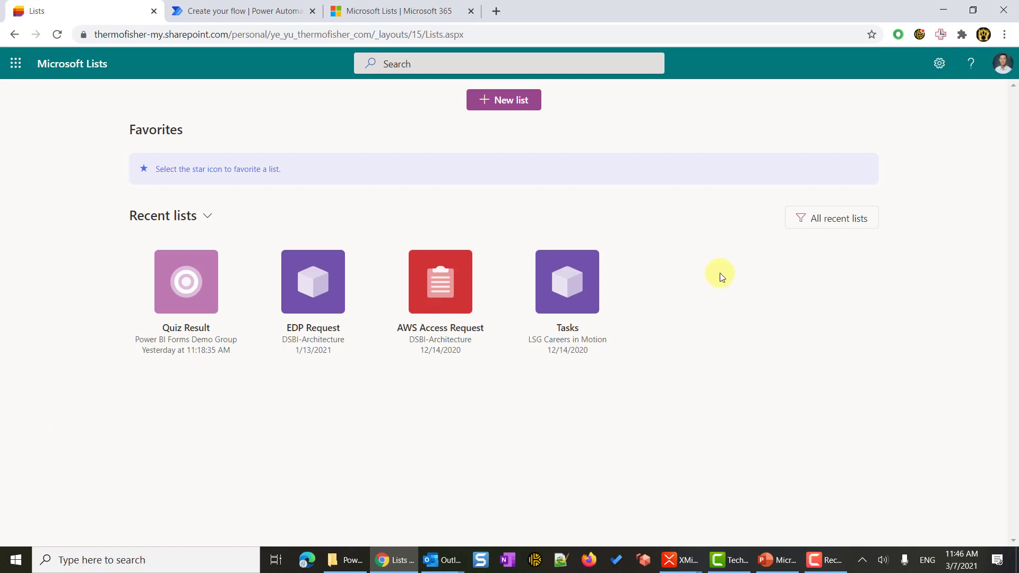
{"action": "left_click", "coordinate": [501, 113]}
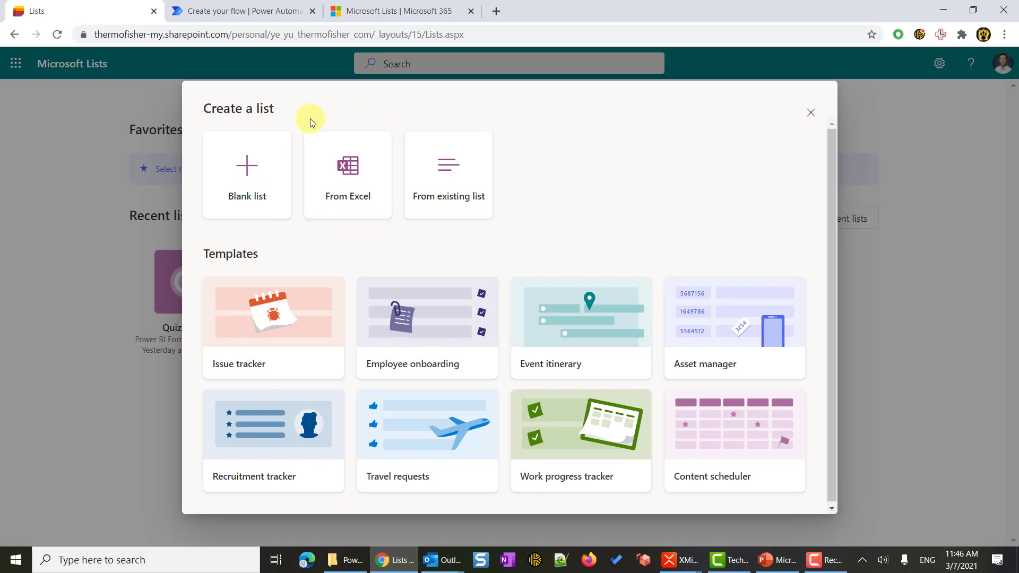
{"action": "left_click", "coordinate": [248, 179]}
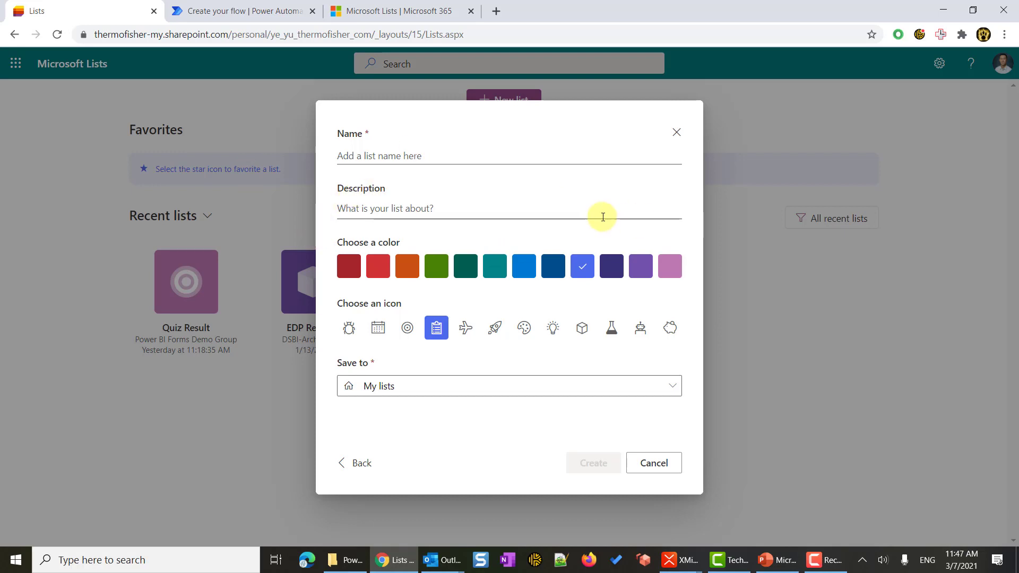
Name the list Quiz Result 0307, save it to Power BI Forms Demo Group, and create it.
{"action": "left_click", "coordinate": [345, 158]}
{"action": "type", "text": "Quiz Result 0307"}
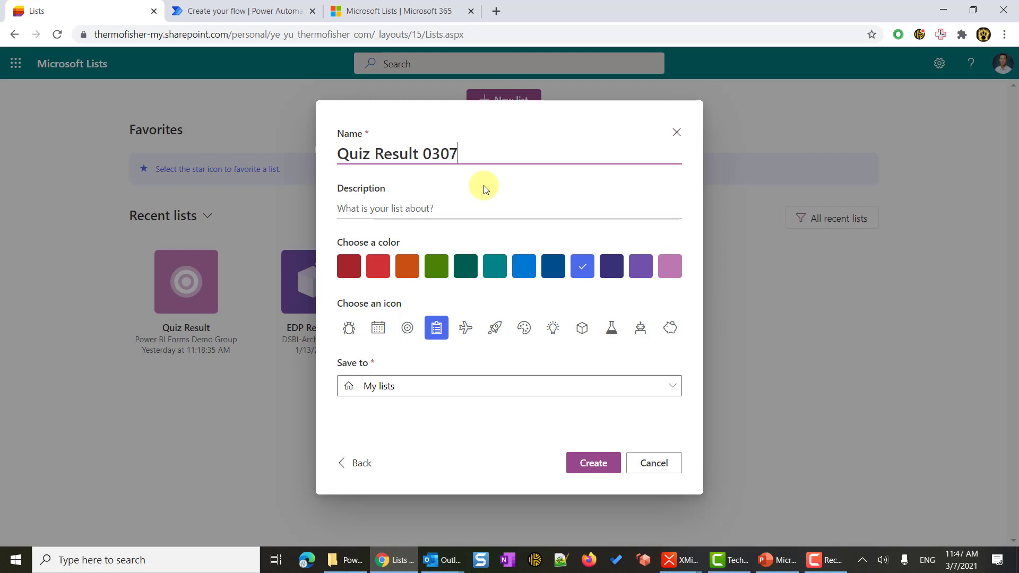
{"action": "left_click", "coordinate": [440, 393]}
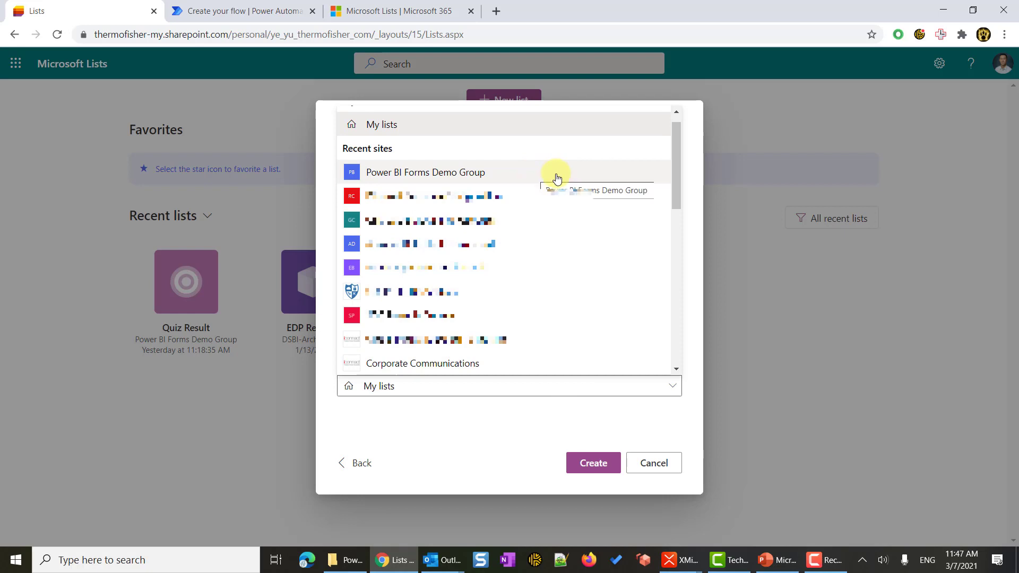
{"action": "left_click", "coordinate": [555, 178]}
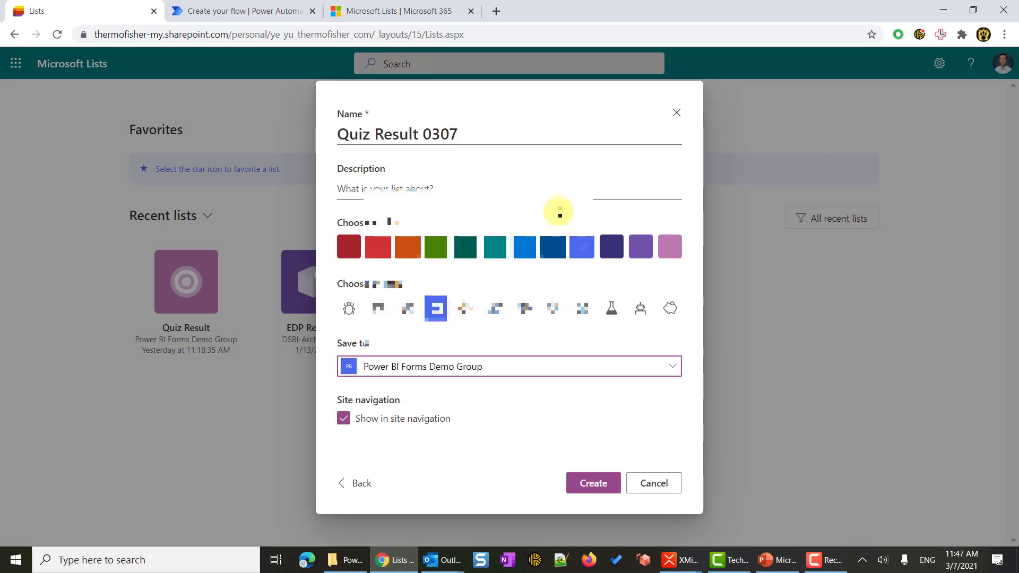
{"action": "left_click", "coordinate": [595, 484]}
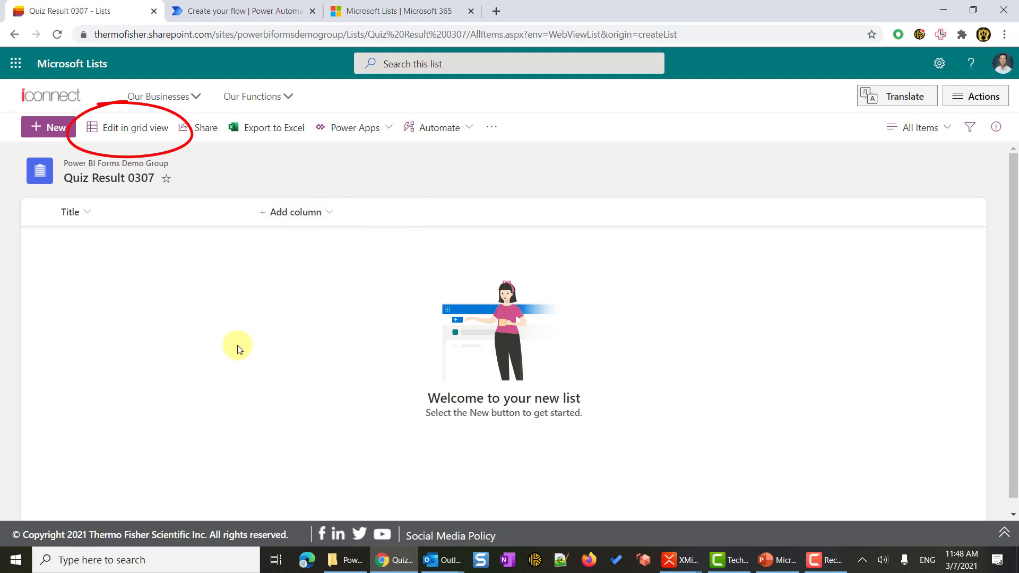
In grid view, rename the Title column to Name.
{"action": "left_click", "coordinate": [152, 139]}
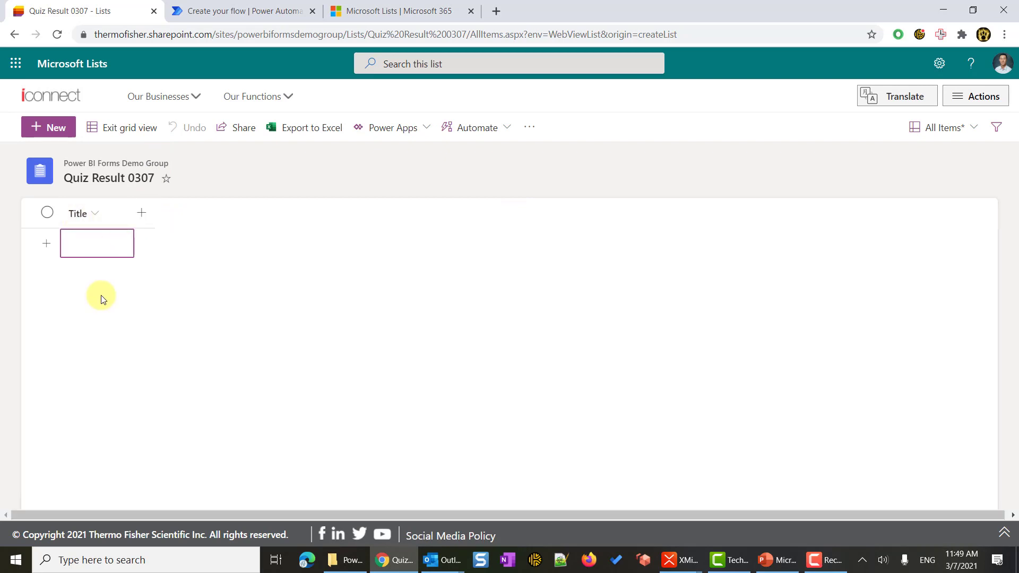
{"action": "left_click", "coordinate": [96, 214]}
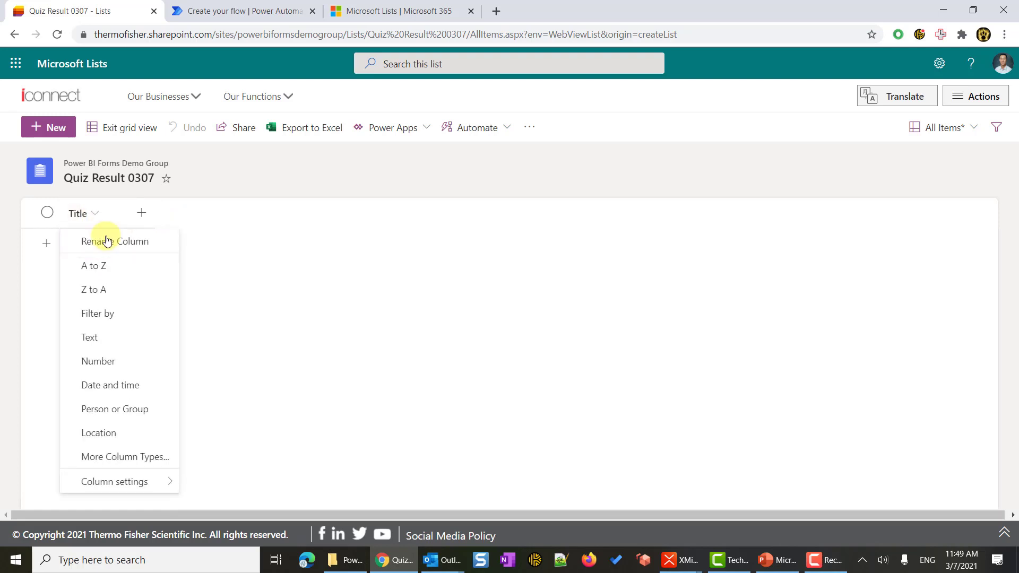
{"action": "left_click", "coordinate": [108, 243]}
{"action": "type", "text": "N"}
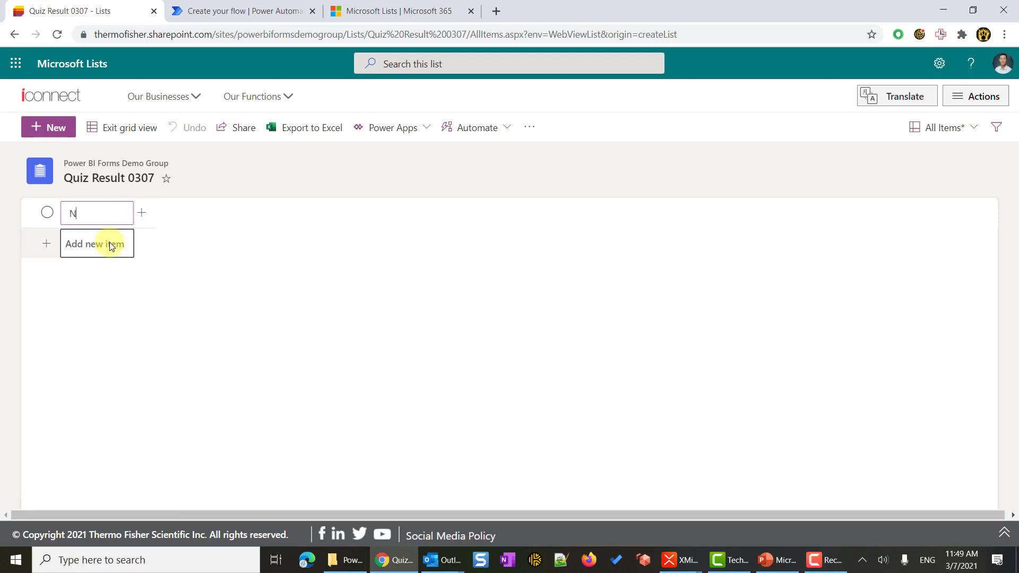
{"action": "type", "text": "ame"}
{"action": "left_click", "coordinate": [200, 314]}
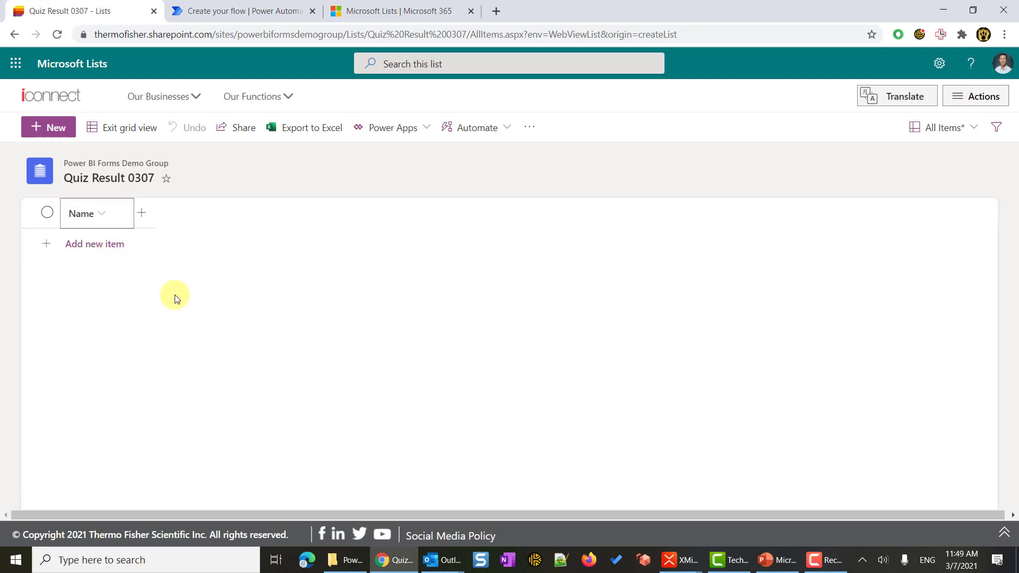
Add a Date and time column named Submission Time.
{"action": "left_click", "coordinate": [141, 212]}
{"action": "left_click", "coordinate": [430, 295]}
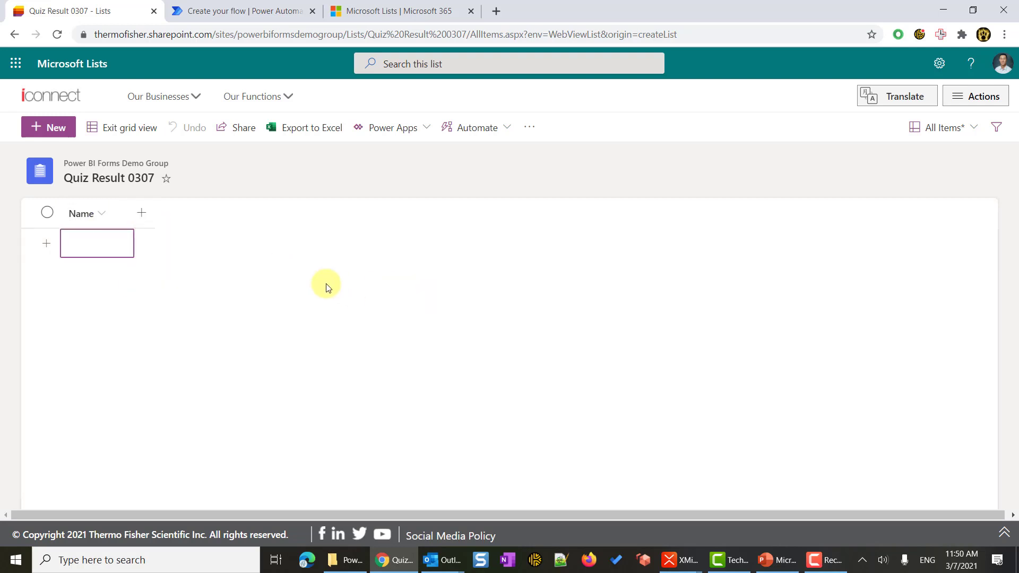
{"action": "left_click", "coordinate": [141, 214]}
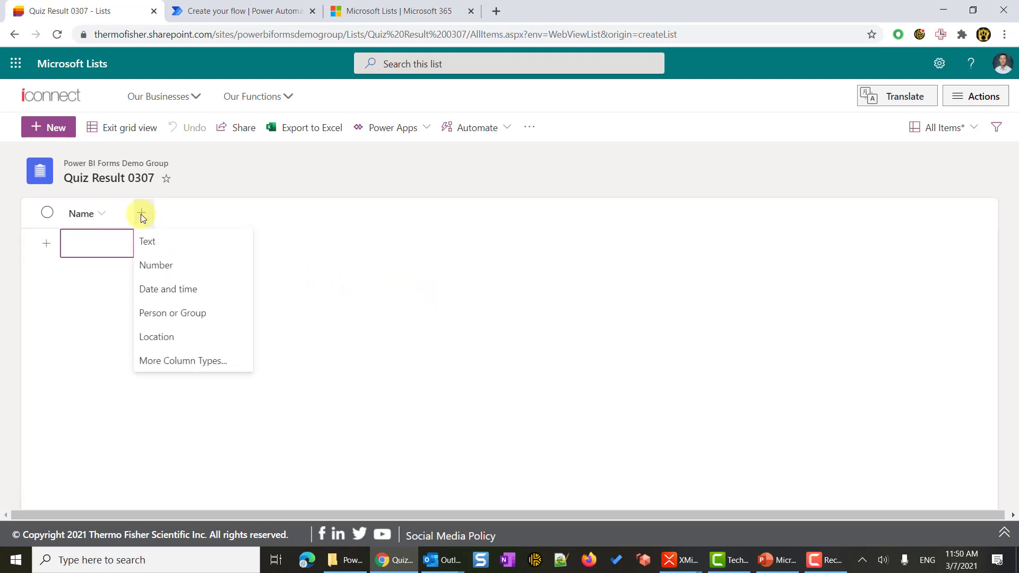
{"action": "left_click", "coordinate": [200, 290]}
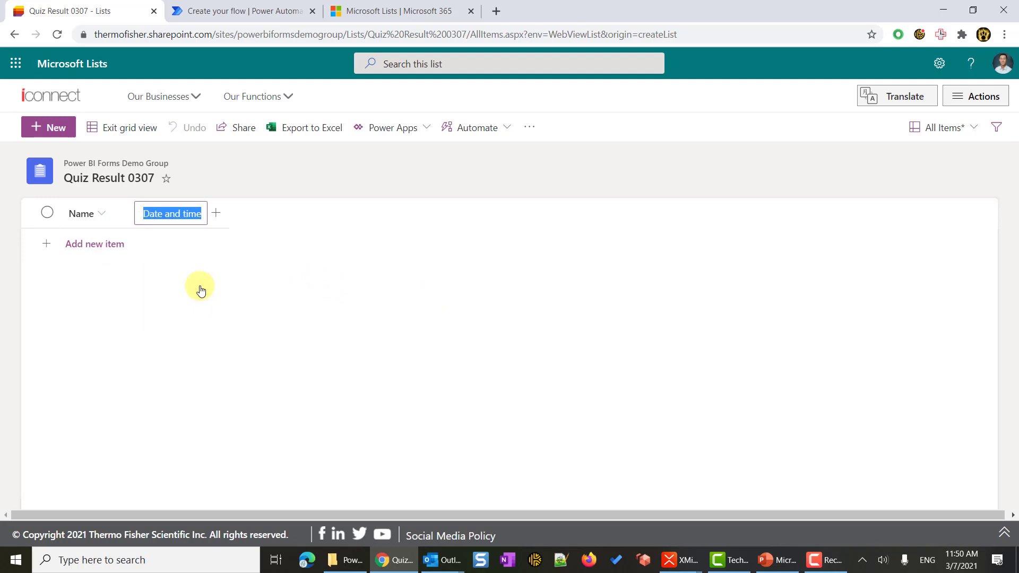
{"action": "type", "text": "Su"}
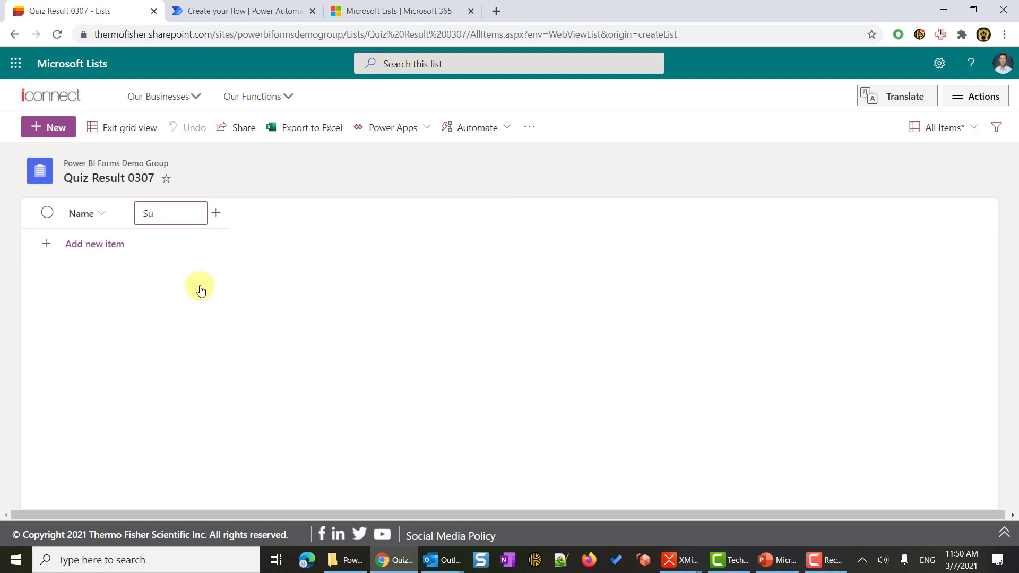
{"action": "type", "text": "bmission Time"}
{"action": "key", "text": "Return"}
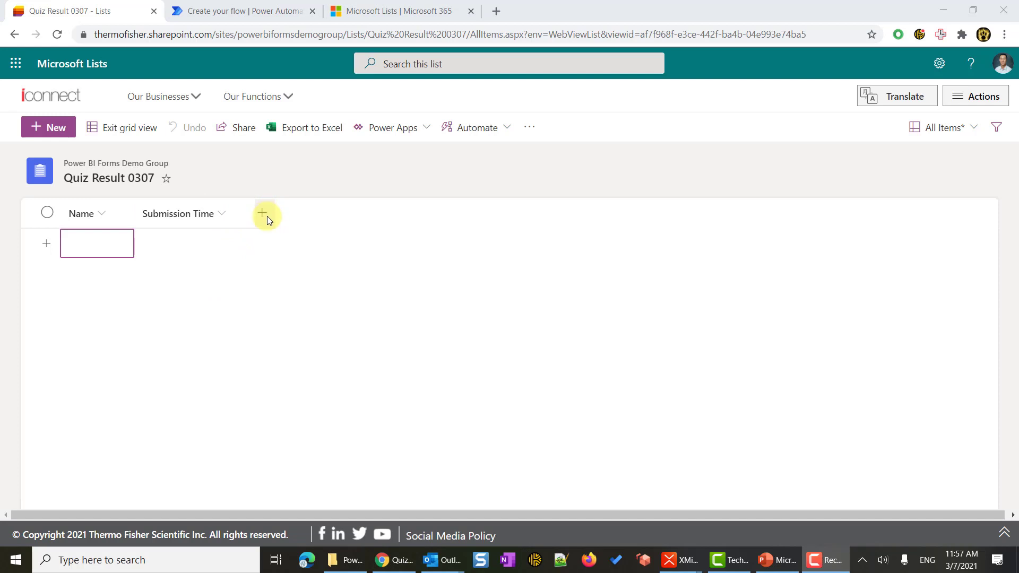
Add text columns named Answer Q1 and Answer Q2.
{"action": "left_click", "coordinate": [266, 213]}
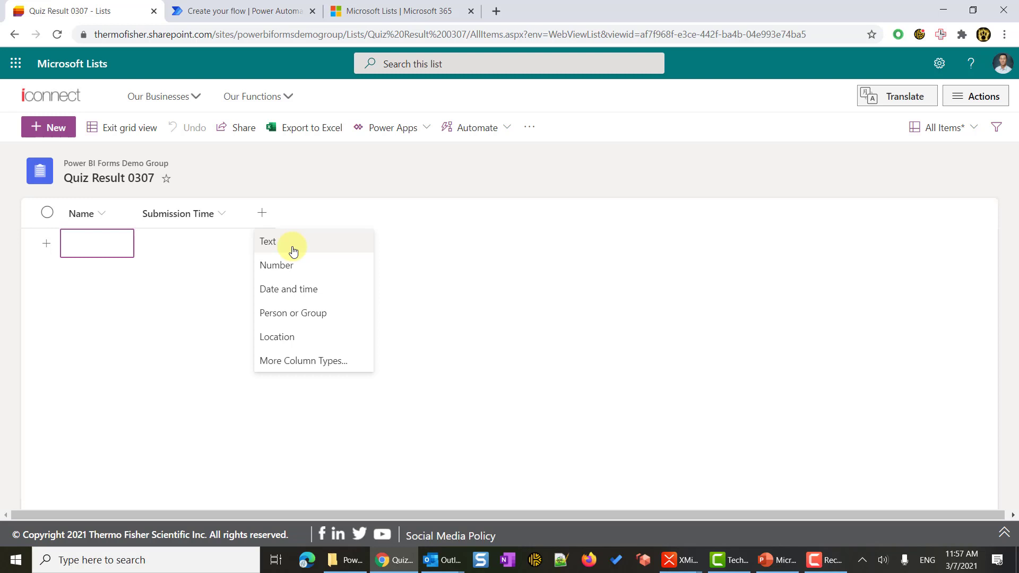
{"action": "left_click", "coordinate": [293, 251]}
{"action": "type", "text": "Answer Q1"}
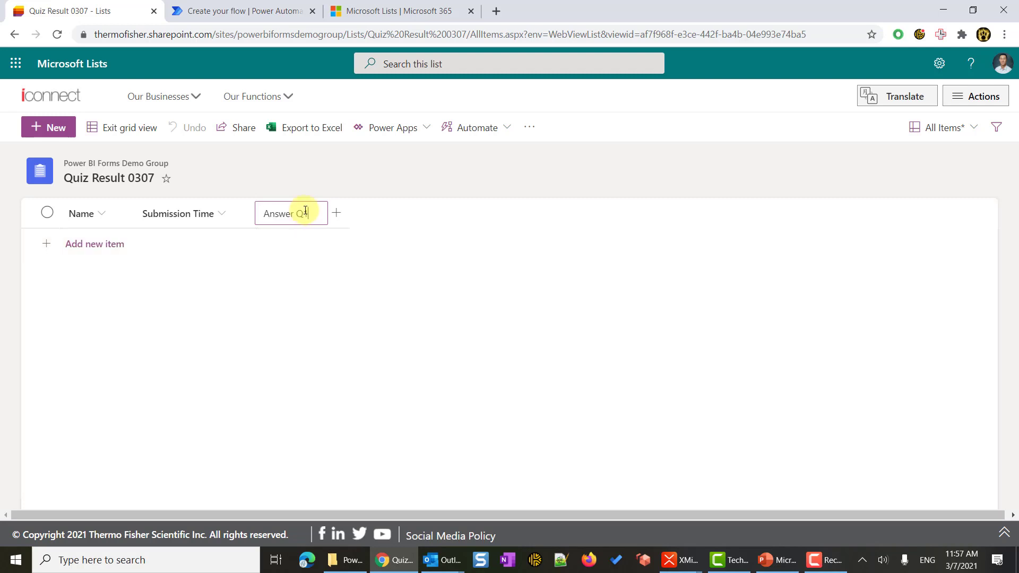
{"action": "left_click", "coordinate": [339, 214]}
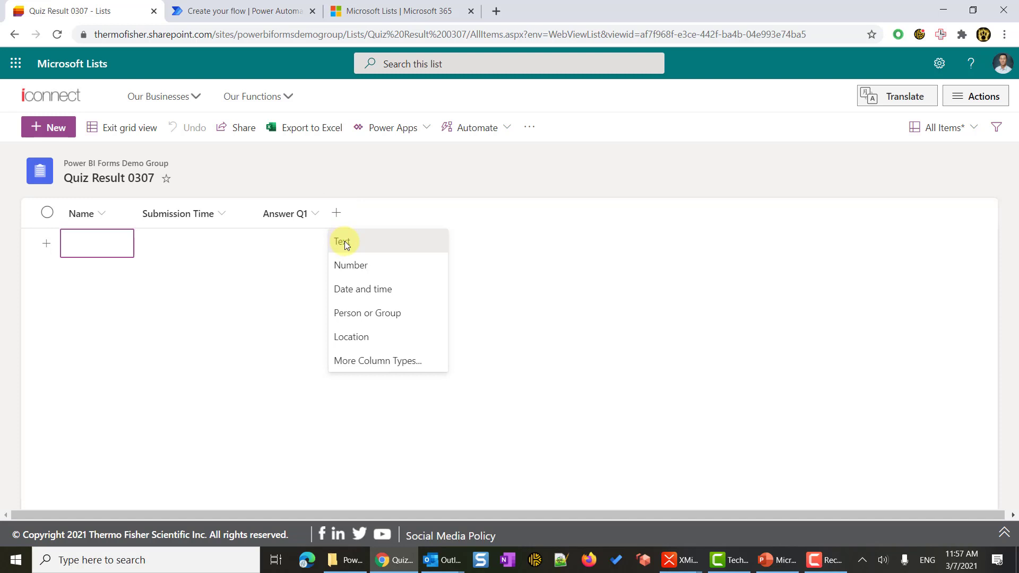
{"action": "left_click", "coordinate": [344, 241]}
{"action": "type", "text": "Answer Q1"}
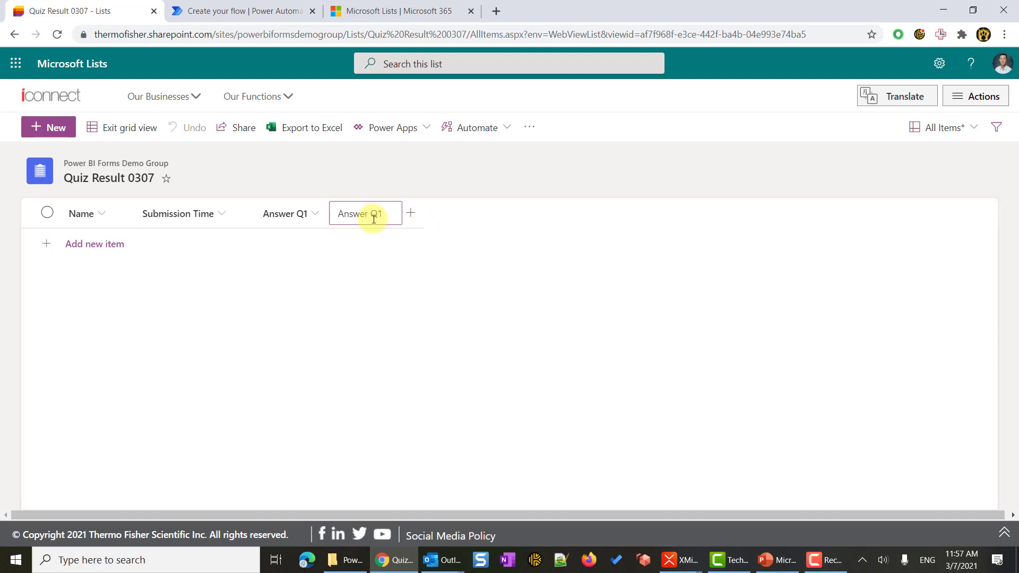
{"action": "key", "text": "BackSpace"}
{"action": "type", "text": "2"}
{"action": "key", "text": "Return"}
Add a third text column named Answer Q3.
{"action": "left_click", "coordinate": [412, 216]}
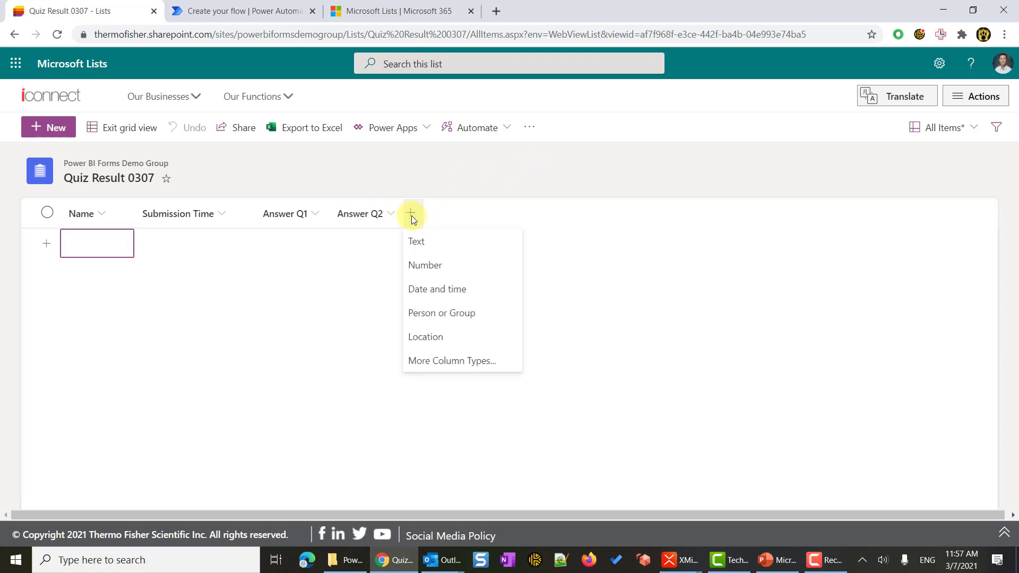
{"action": "left_click", "coordinate": [434, 242]}
{"action": "type", "text": "Answer Q1"}
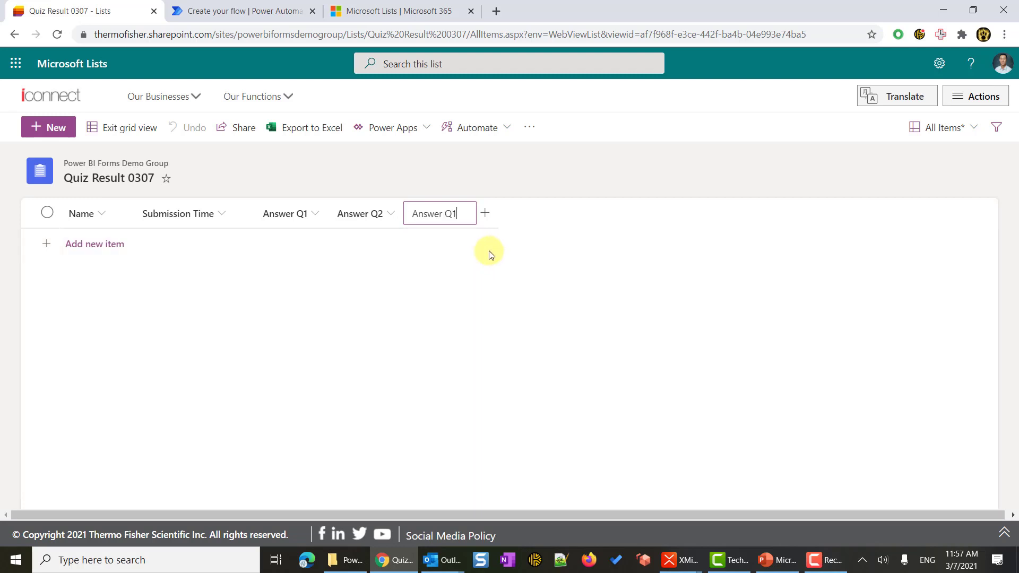
{"action": "key", "text": "BackSpace"}
{"action": "type", "text": "3"}
{"action": "key", "text": "Return"}
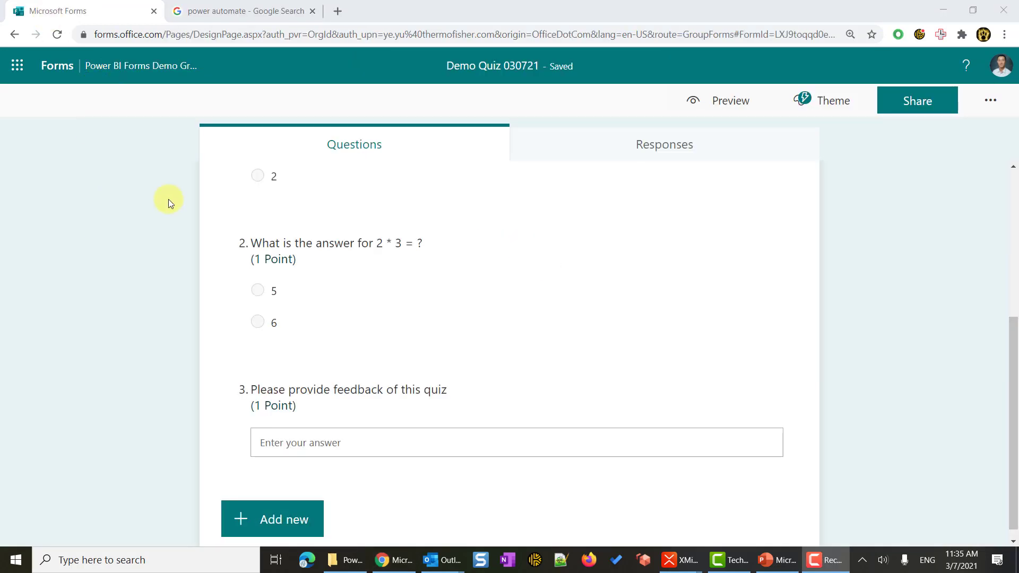
Open Power Automate and search its templates for 'form sharepoint'.
{"action": "left_click", "coordinate": [237, 12]}
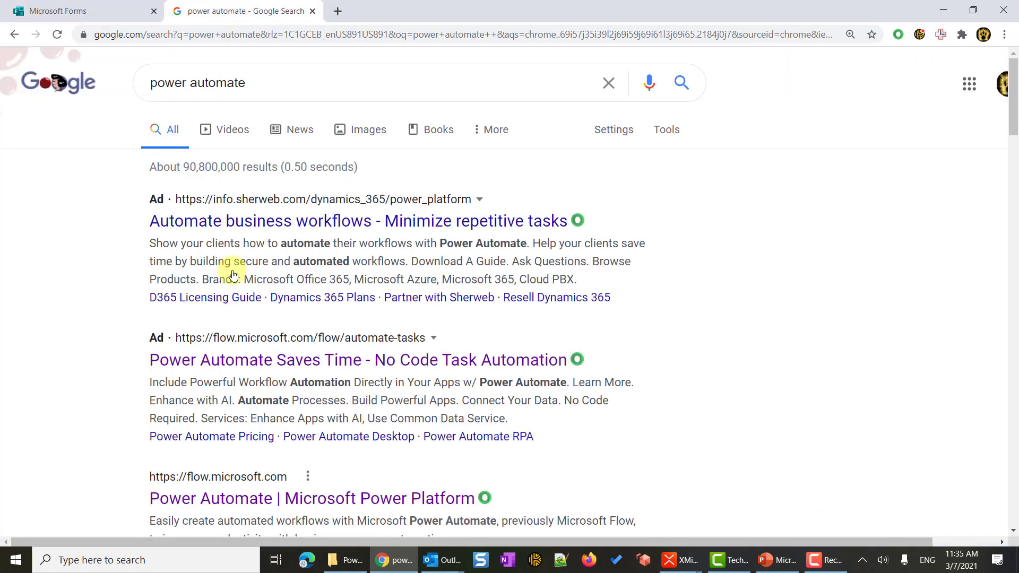
{"action": "scroll", "coordinate": [223, 266], "scroll_direction": "down", "scroll_amount": 1}
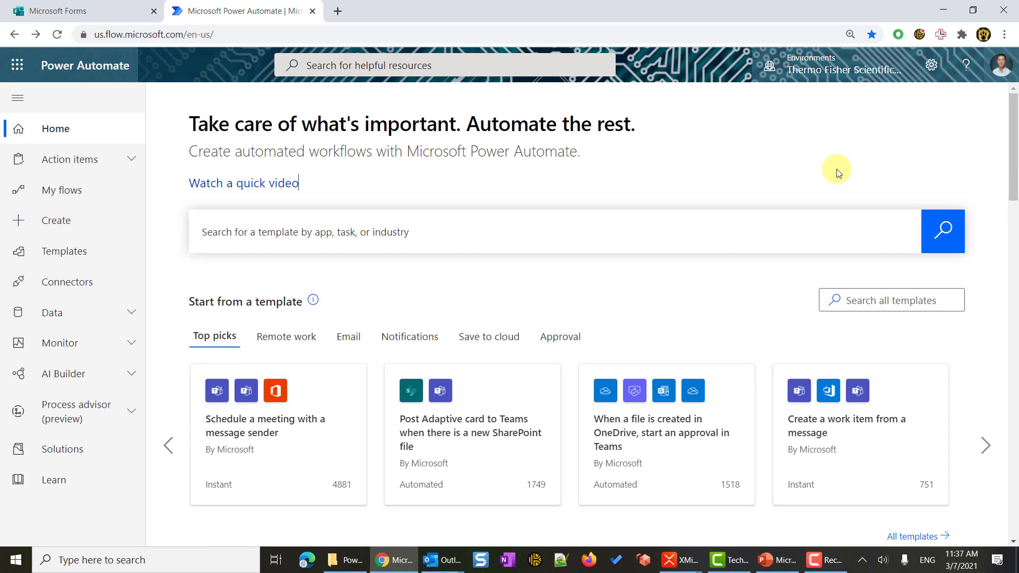
{"action": "left_click", "coordinate": [298, 243]}
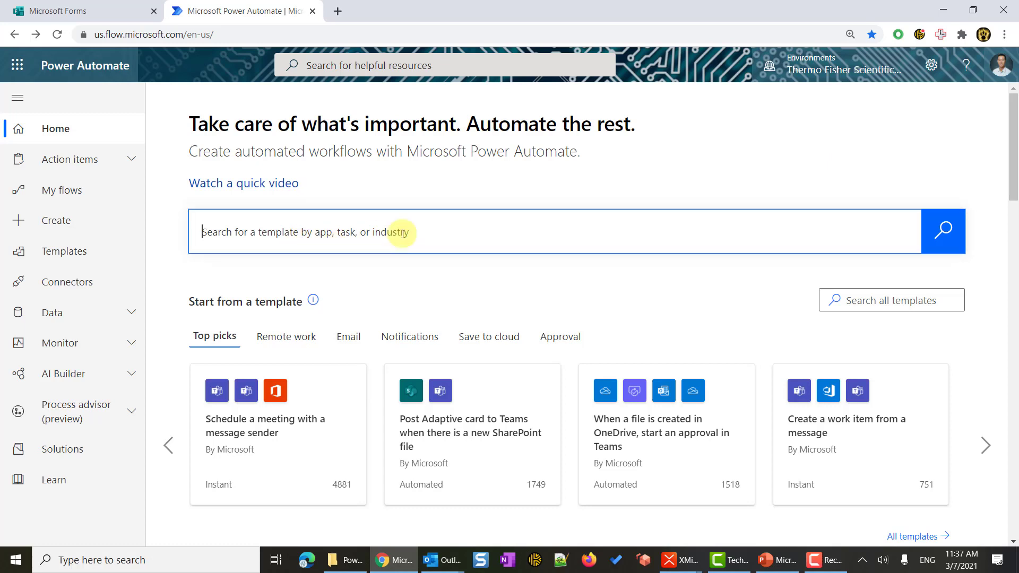
{"action": "type", "text": "form sharepoint"}
{"action": "key", "text": "Return"}
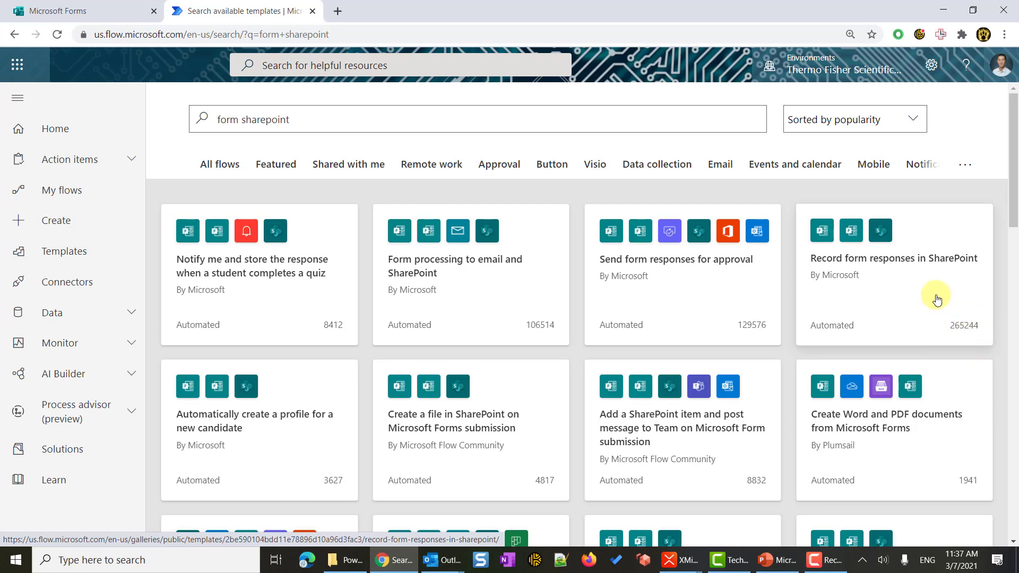
Create a flow from the Record form responses in SharePoint template, accepting its Forms and SharePoint connections.
{"action": "left_click", "coordinate": [936, 300]}
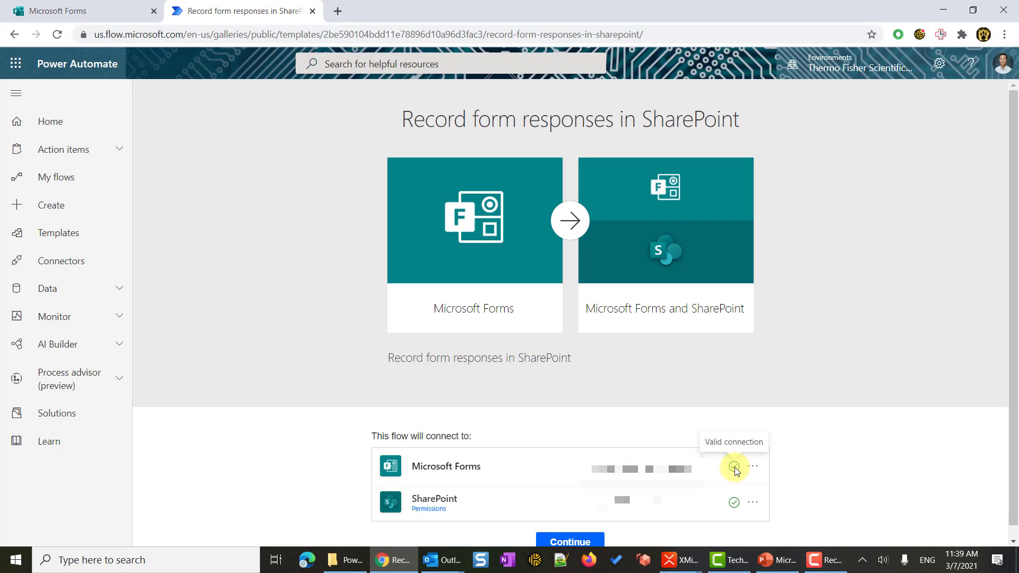
{"action": "left_click", "coordinate": [569, 542]}
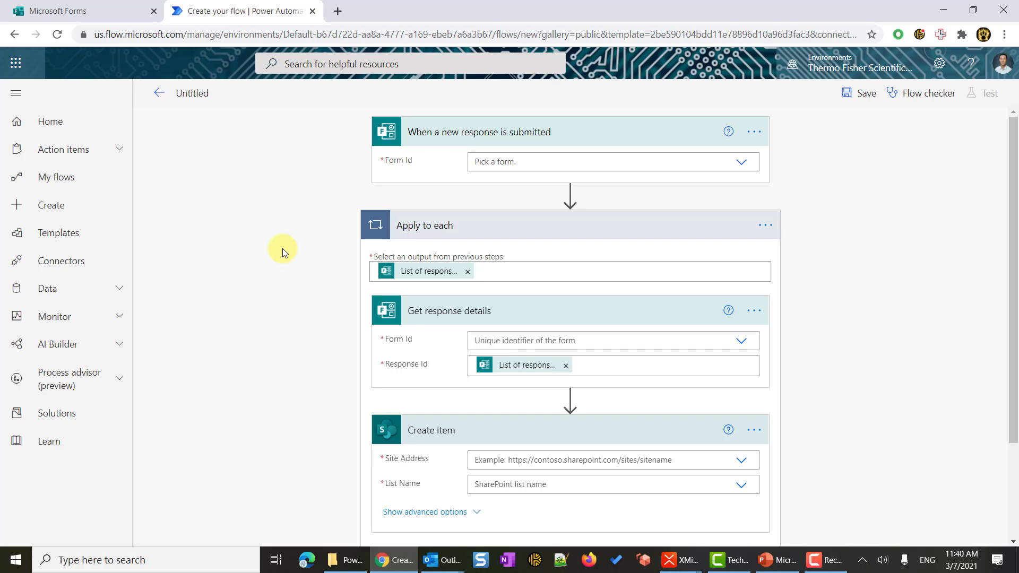
Rename the untitled flow to Demo 0307.
{"action": "left_click", "coordinate": [206, 95]}
{"action": "type", "text": "Demo 030"}
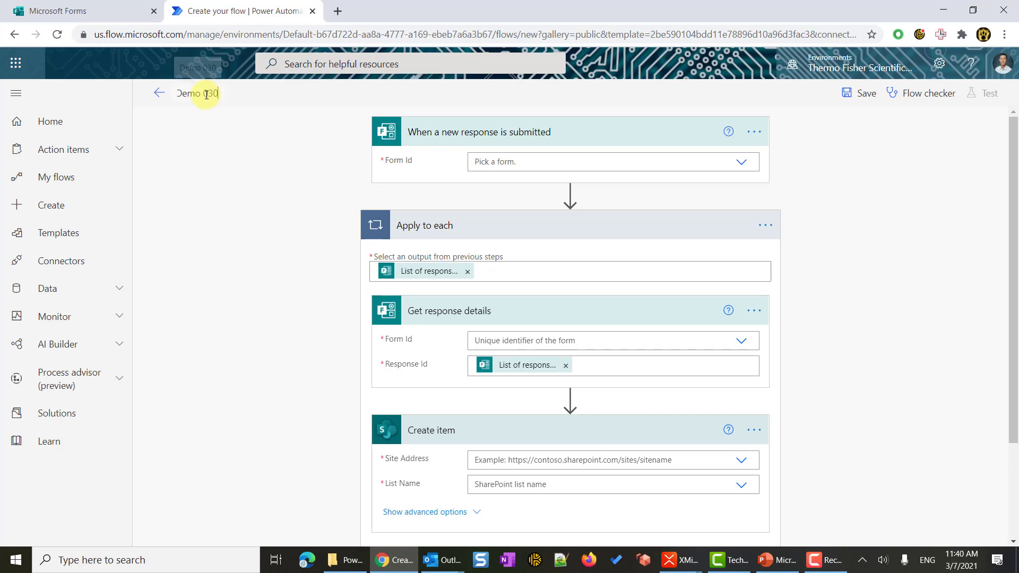
{"action": "type", "text": "7"}
{"action": "left_click", "coordinate": [263, 187]}
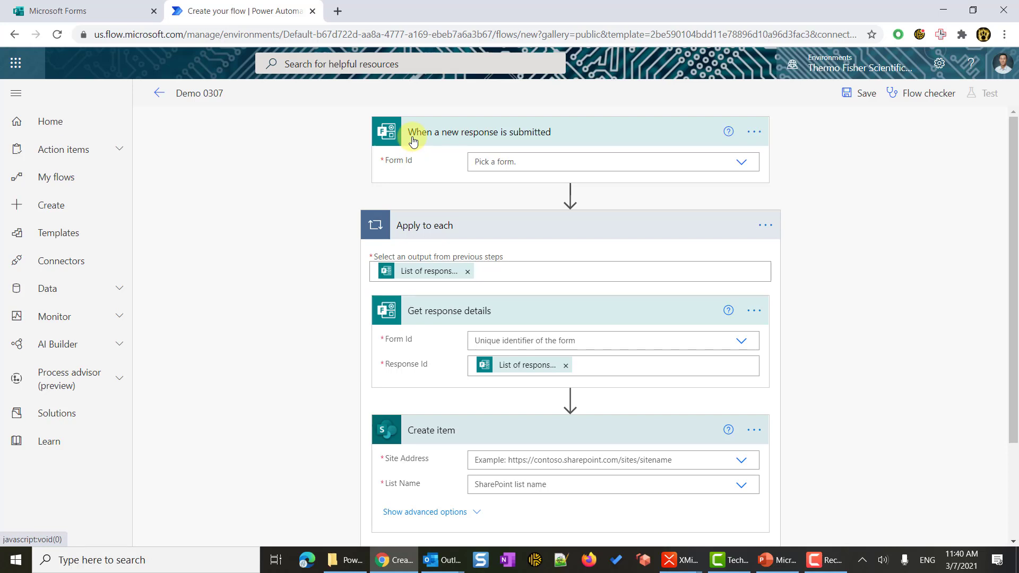
Look through the trigger's Form Id list, then go to the Demo Quiz 030721 form in Forms.
{"action": "left_click", "coordinate": [743, 163]}
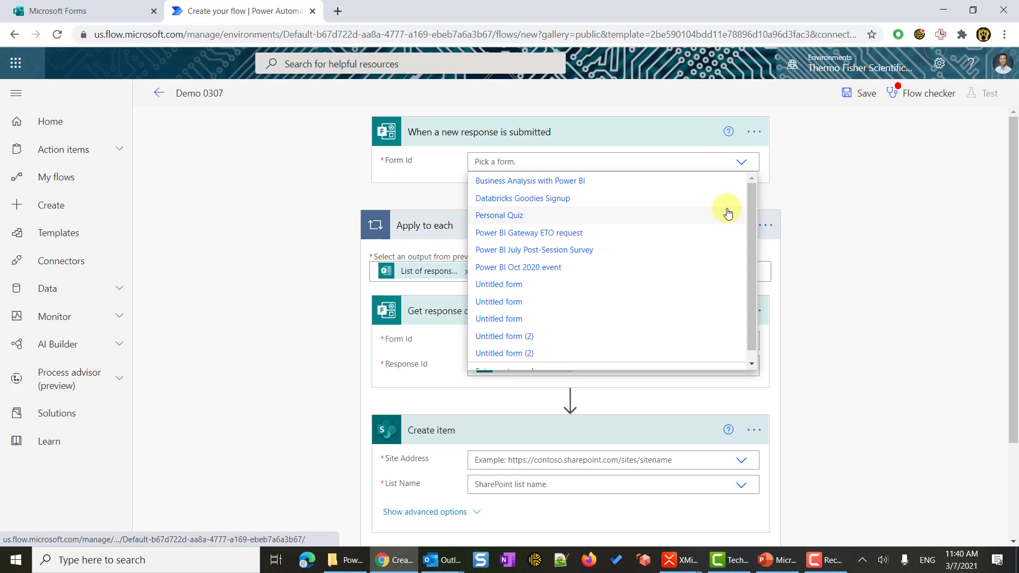
{"action": "scroll", "coordinate": [727, 213], "scroll_direction": "down", "scroll_amount": 1}
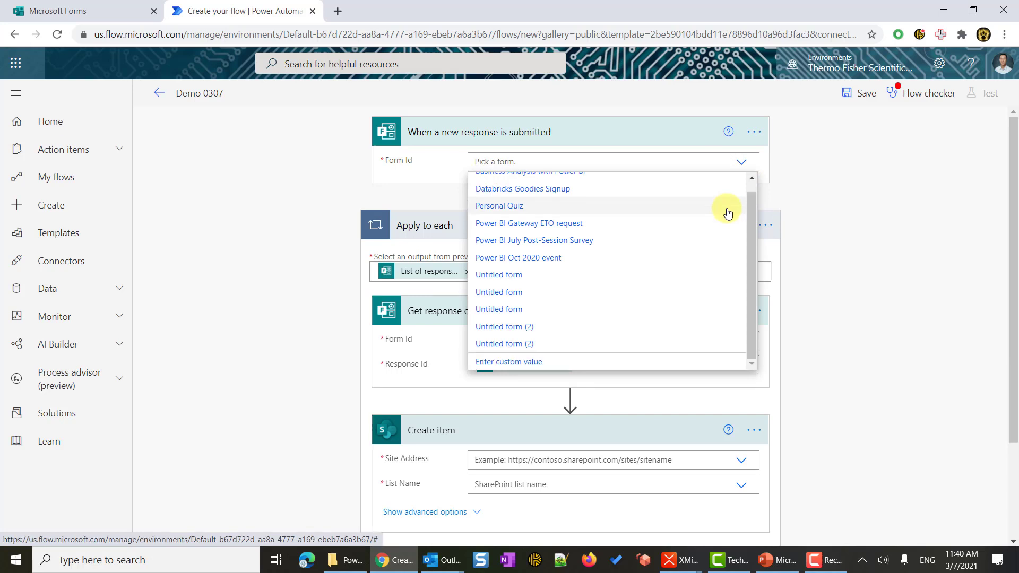
{"action": "scroll", "coordinate": [644, 252], "scroll_direction": "up", "scroll_amount": 1}
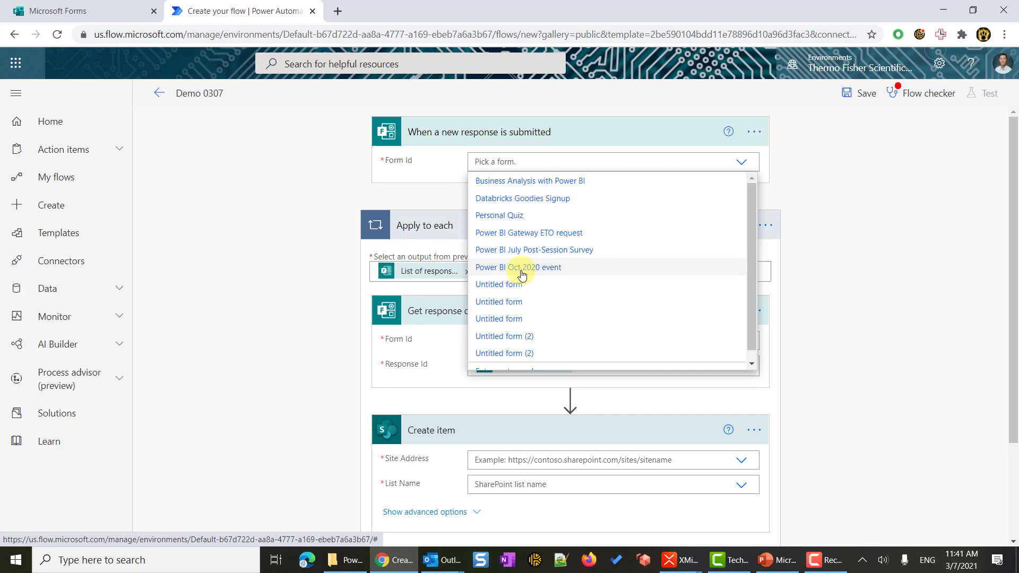
{"action": "left_click", "coordinate": [71, 15]}
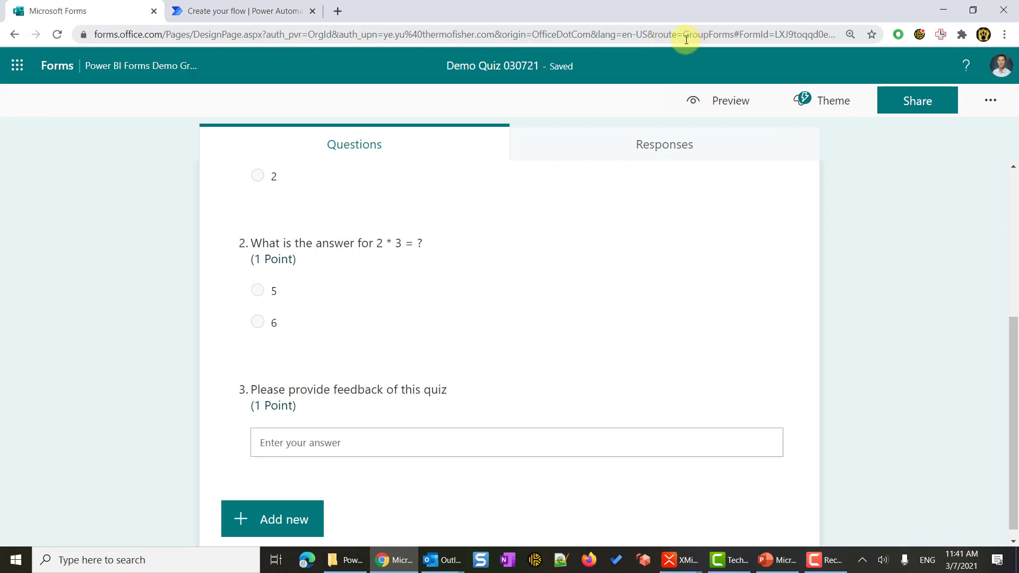
Copy the form ID after FormId= in the quiz's web address and return to the flow.
{"action": "left_click", "coordinate": [739, 33]}
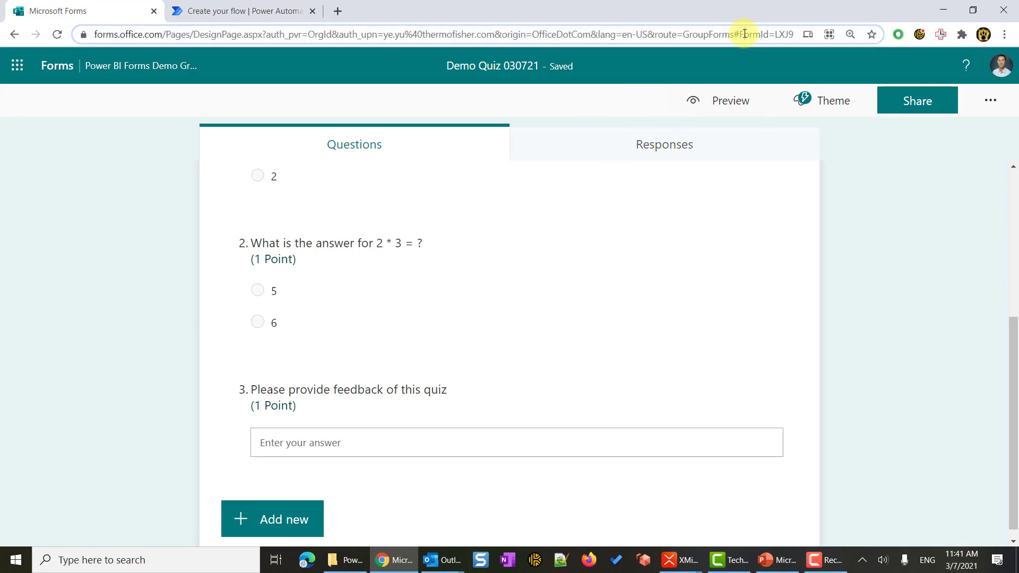
{"action": "left_click", "coordinate": [771, 33]}
{"action": "left_click_drag", "start_coordinate": [740, 33], "coordinate": [946, 27]}
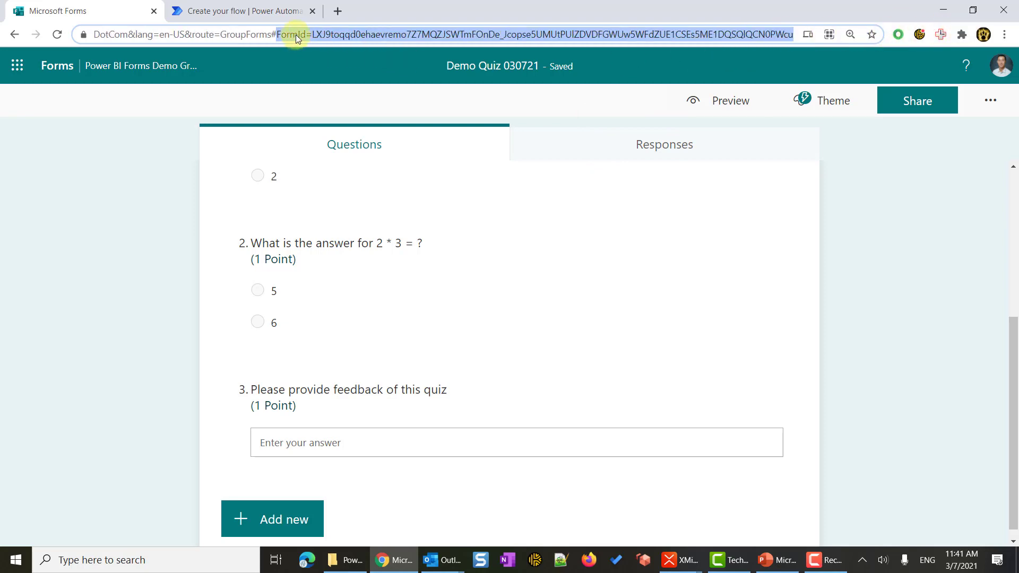
{"action": "left_click", "coordinate": [315, 35]}
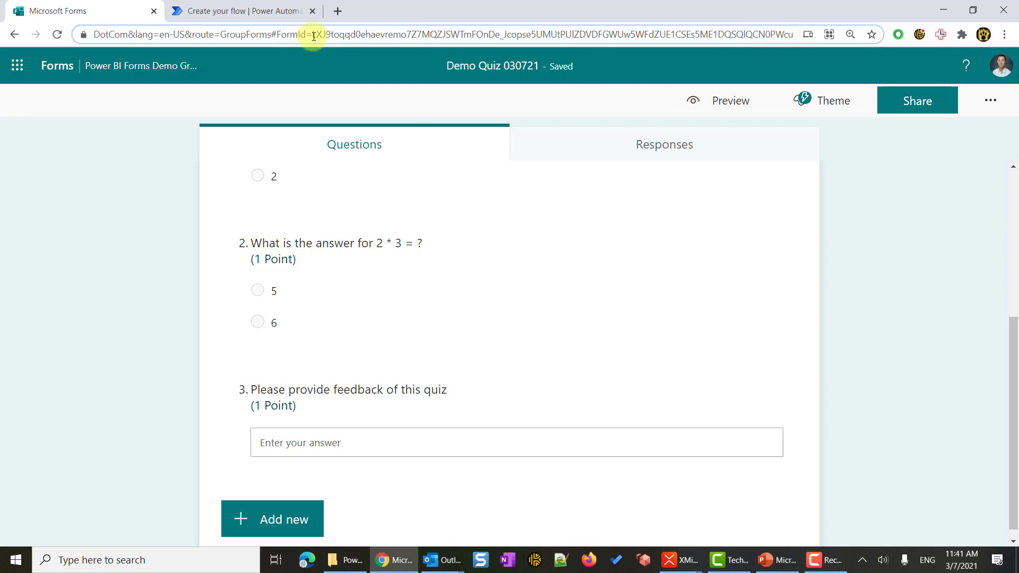
{"action": "left_click_drag", "start_coordinate": [314, 35], "coordinate": [804, 33]}
{"action": "right_click", "coordinate": [703, 36]}
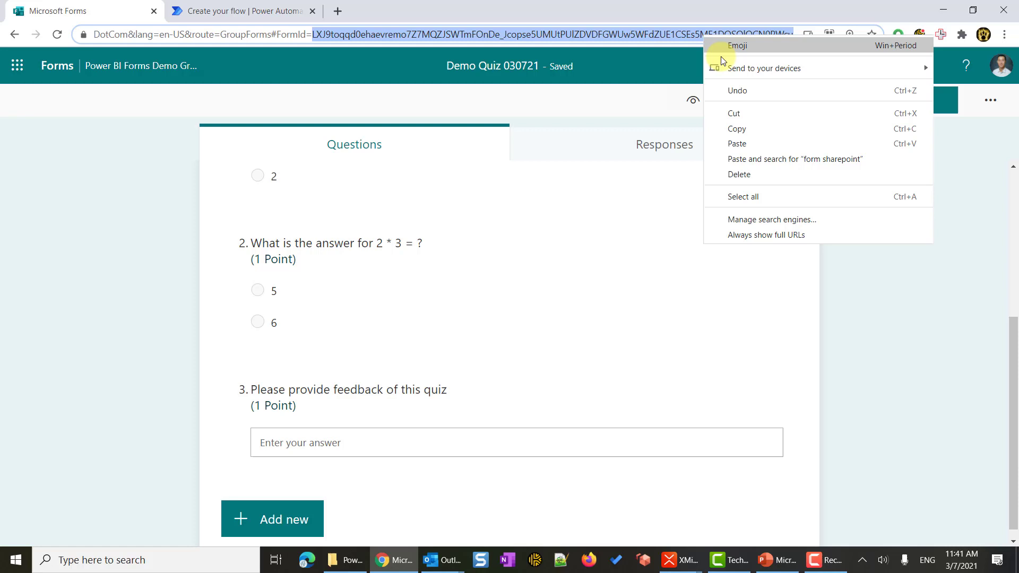
{"action": "left_click", "coordinate": [738, 129]}
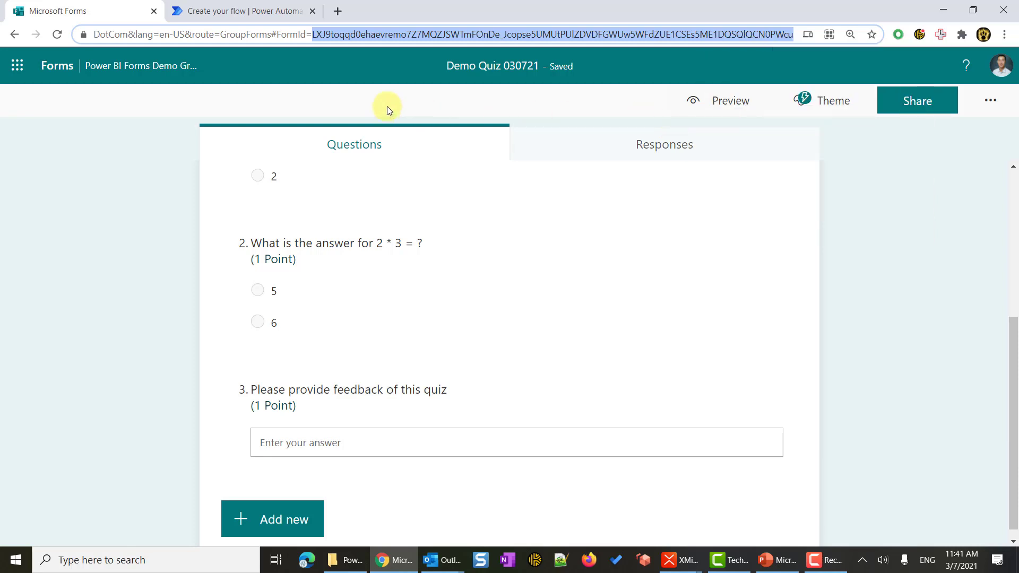
{"action": "left_click", "coordinate": [247, 17]}
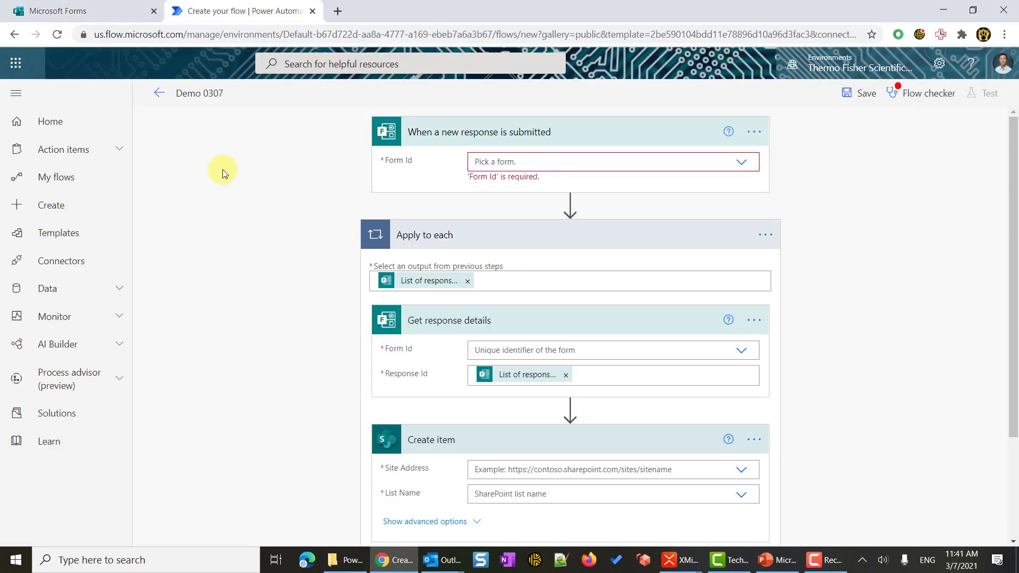
Set the trigger's Form Id to the copied form ID as a custom value.
{"action": "left_click", "coordinate": [524, 163]}
{"action": "scroll", "coordinate": [550, 261], "scroll_direction": "down", "scroll_amount": 2}
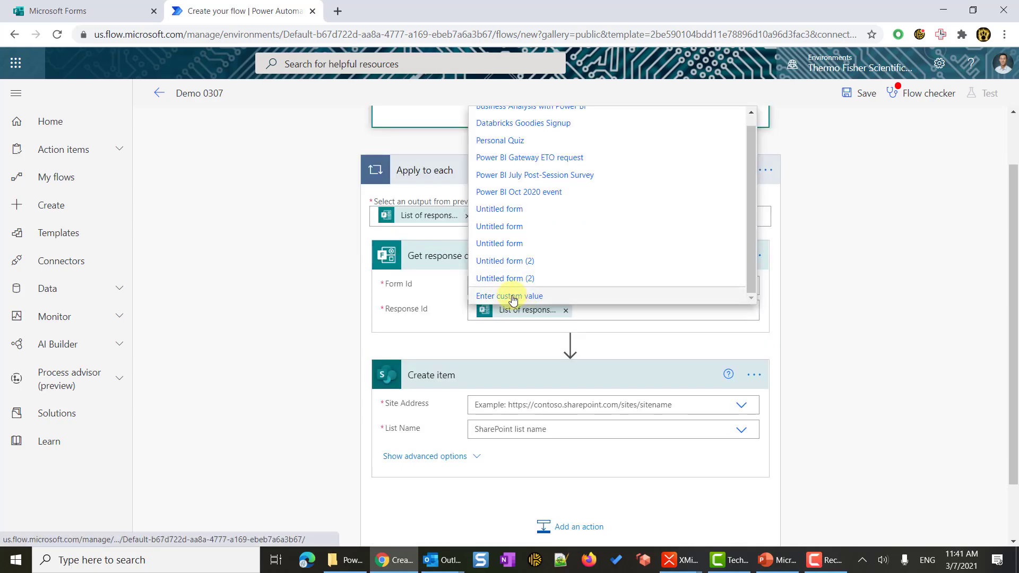
{"action": "left_click", "coordinate": [513, 301]}
{"action": "scroll", "coordinate": [528, 253], "scroll_direction": "up", "scroll_amount": 1}
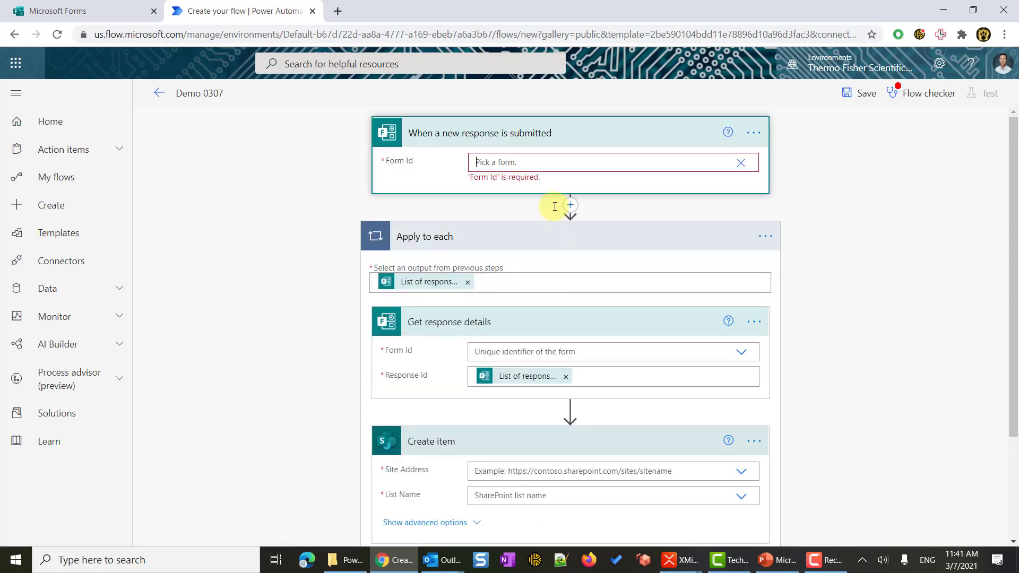
{"action": "key", "text": "ctrl+v"}
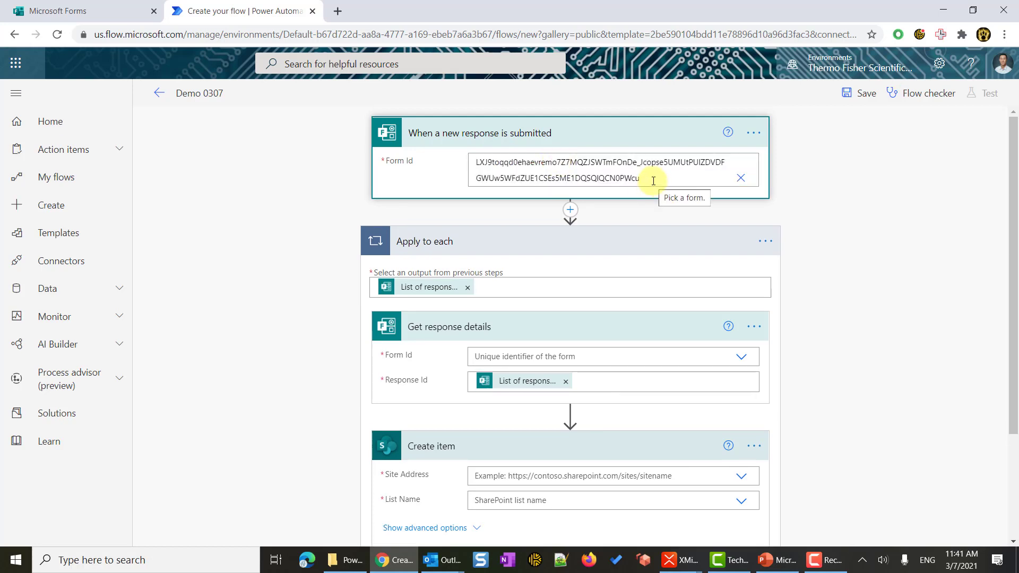
{"action": "left_click", "coordinate": [854, 192]}
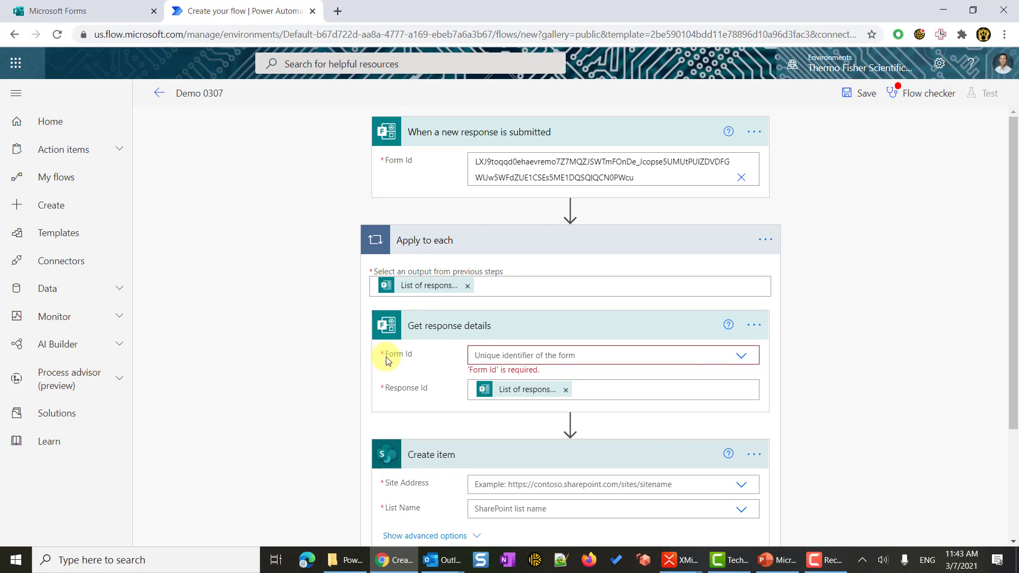
Give the Get response details step the same form ID as a custom value.
{"action": "left_click", "coordinate": [741, 356]}
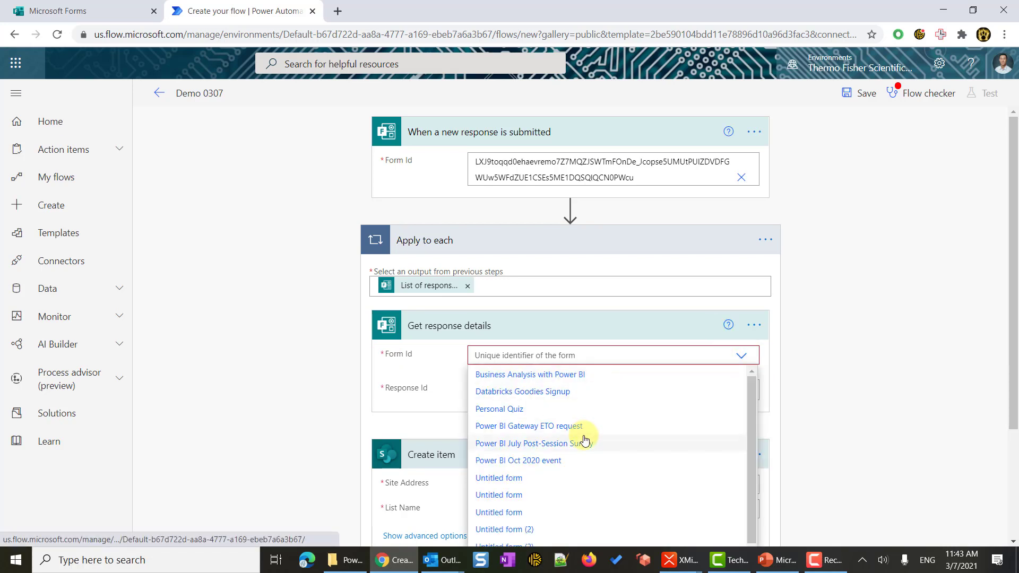
{"action": "scroll", "coordinate": [1011, 410], "scroll_direction": "down", "scroll_amount": 2}
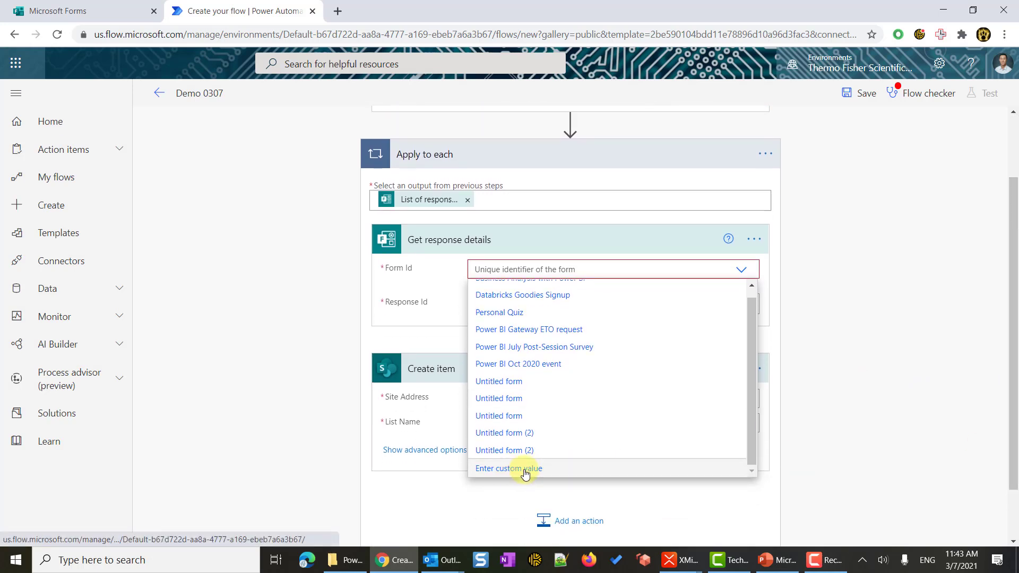
{"action": "left_click", "coordinate": [550, 365]}
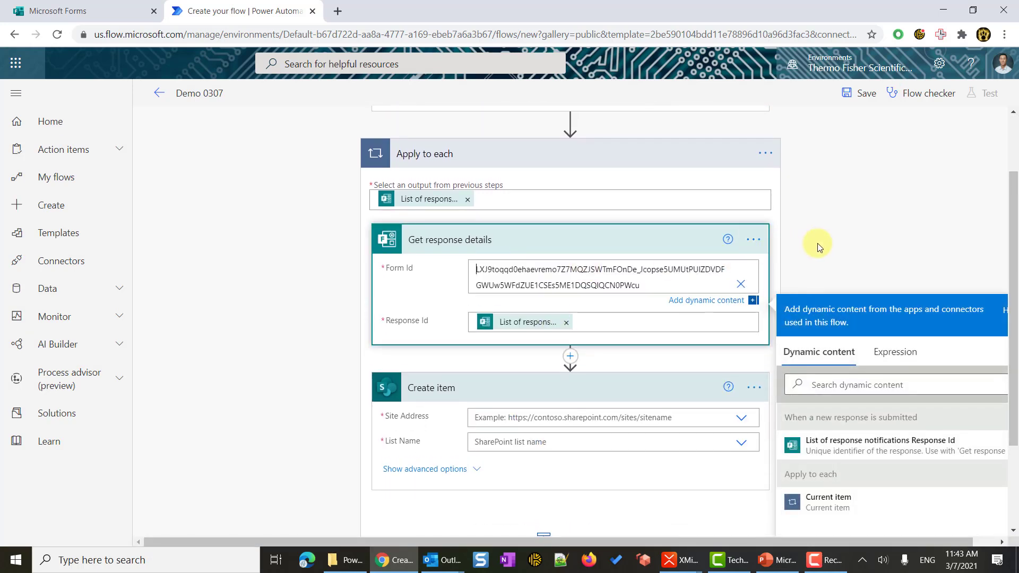
{"action": "left_click", "coordinate": [839, 250]}
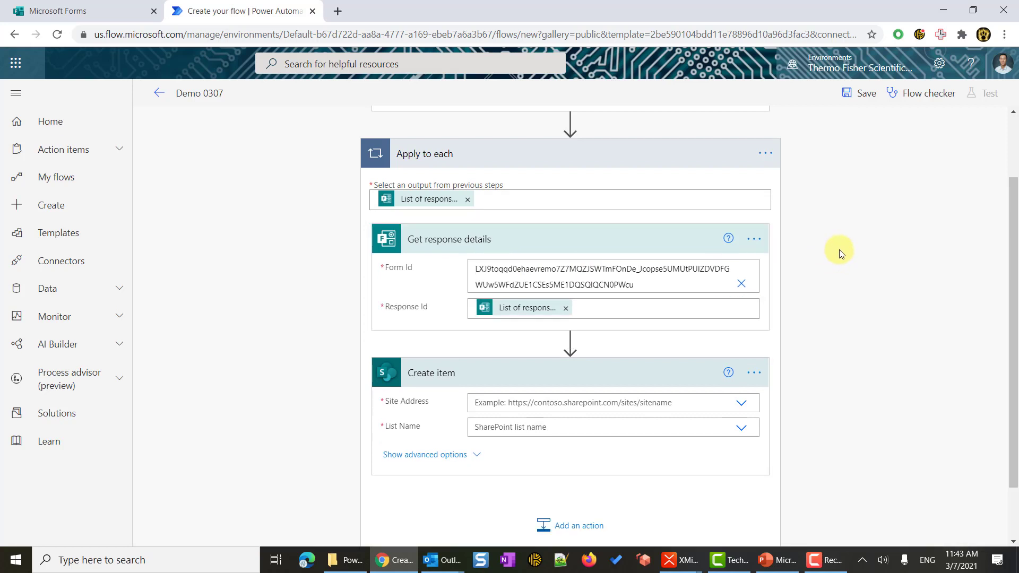
{"action": "scroll", "coordinate": [552, 287], "scroll_direction": "down", "scroll_amount": 2}
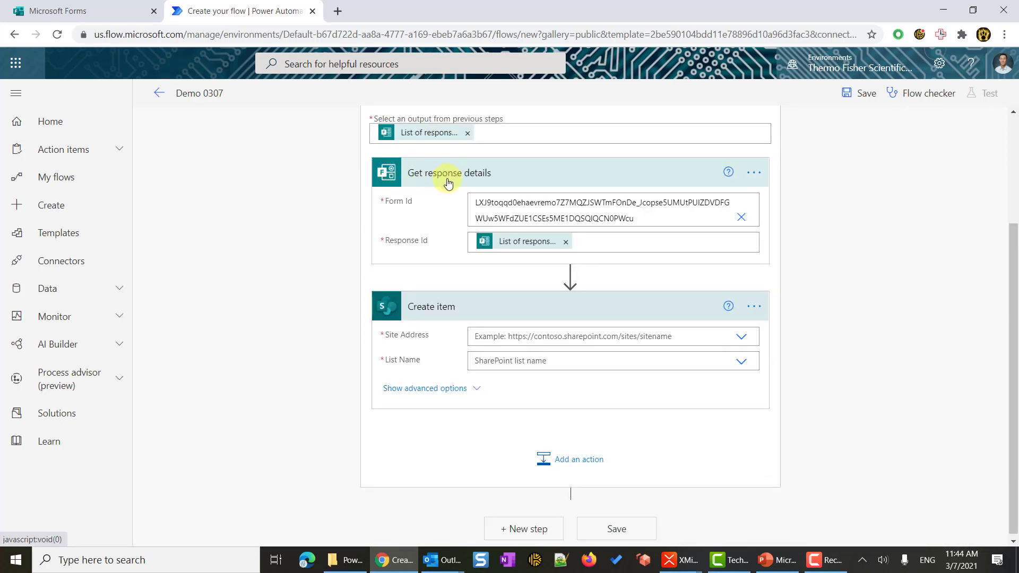
Point Create item at the Power BI Forms Demo Group site and the Quiz Result 0307 list.
{"action": "mouse_move", "coordinate": [571, 276]}
{"action": "left_click", "coordinate": [424, 336]}
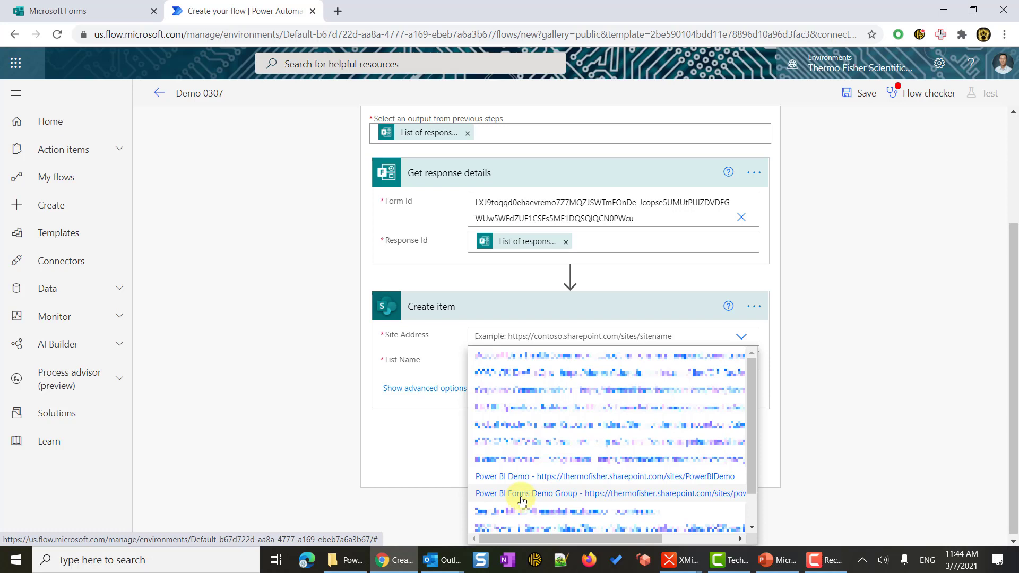
{"action": "left_click", "coordinate": [520, 498]}
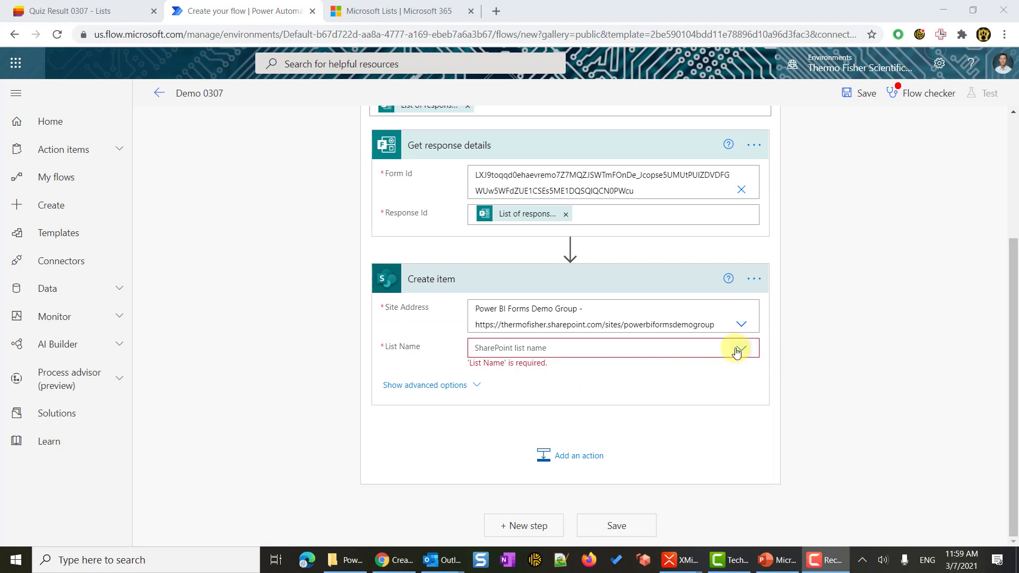
{"action": "left_click", "coordinate": [740, 351]}
{"action": "left_click", "coordinate": [740, 351]}
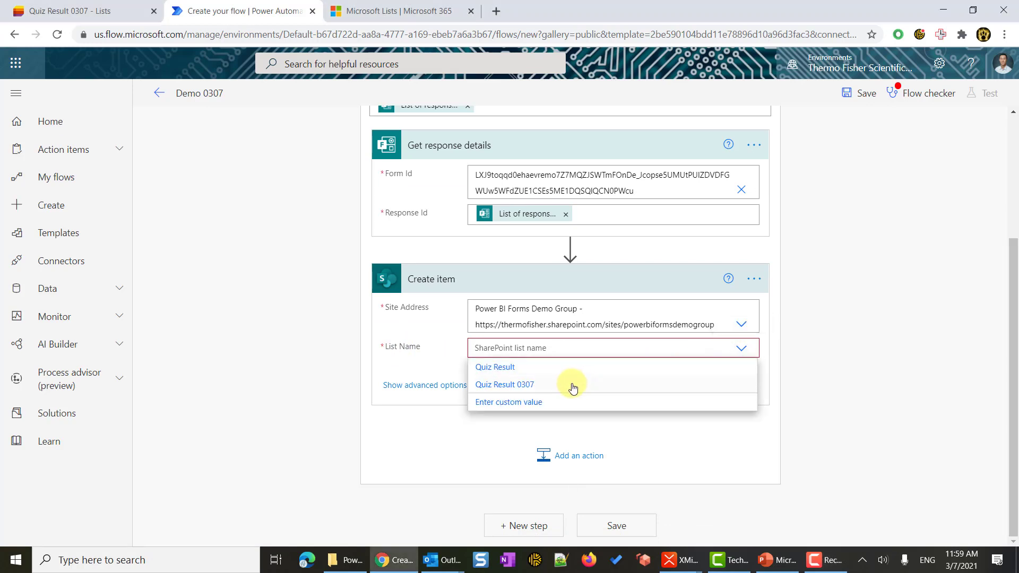
{"action": "left_click", "coordinate": [535, 386]}
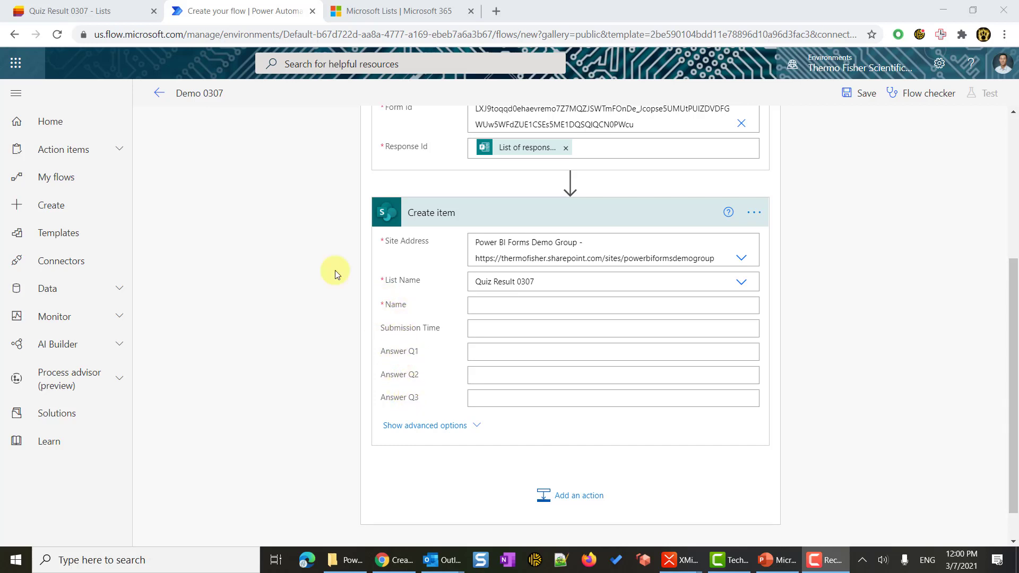
Check the Quiz Result 0307 list's columns in its tab, then return to the flow editor.
{"action": "left_click", "coordinate": [72, 10]}
{"action": "left_click", "coordinate": [85, 247]}
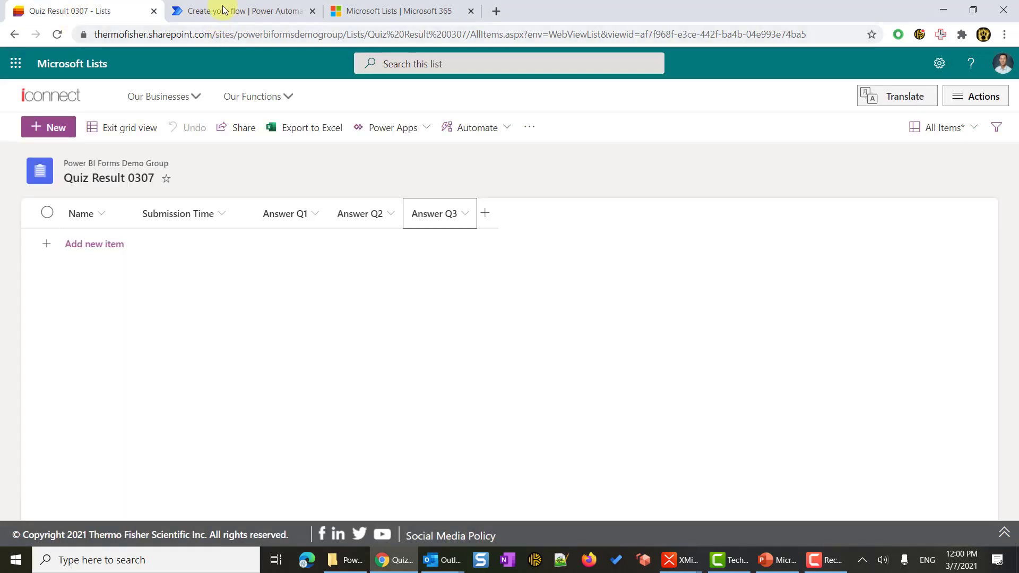
{"action": "left_click", "coordinate": [230, 11]}
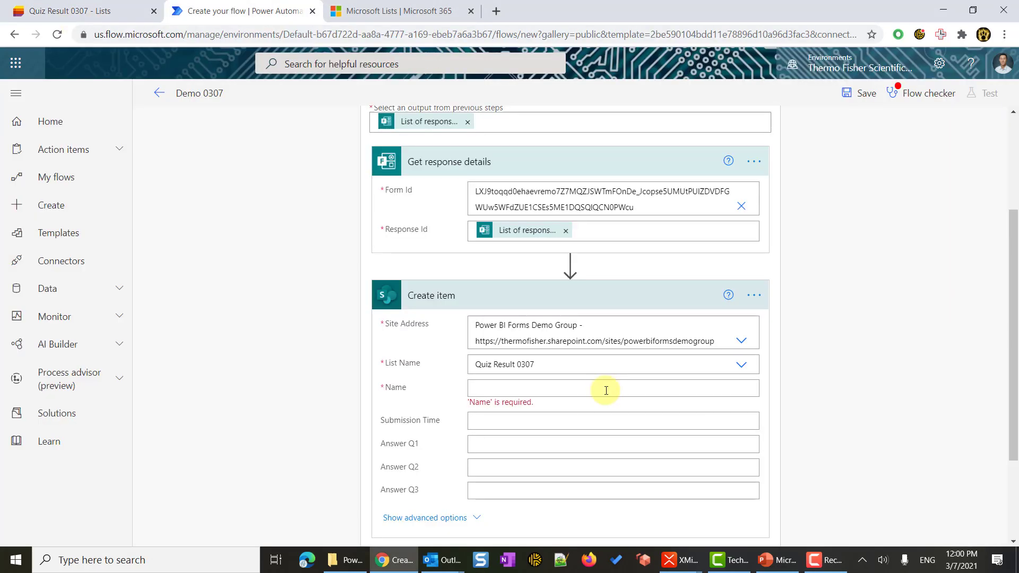
Map Name to Responders' Email and Submission Time to the response's submission time.
{"action": "left_click", "coordinate": [526, 394]}
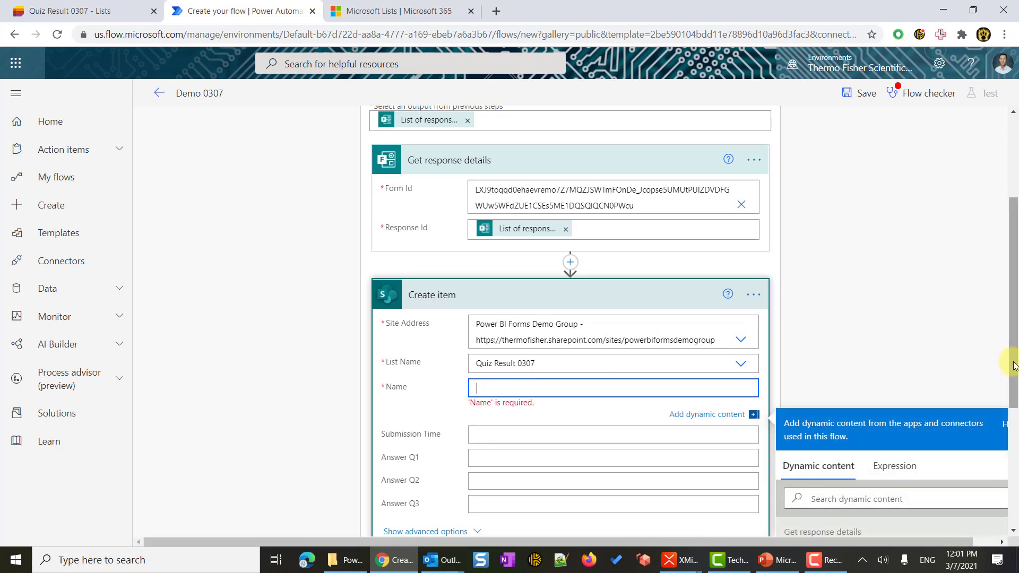
{"action": "left_click_drag", "start_coordinate": [1014, 371], "coordinate": [1015, 484]}
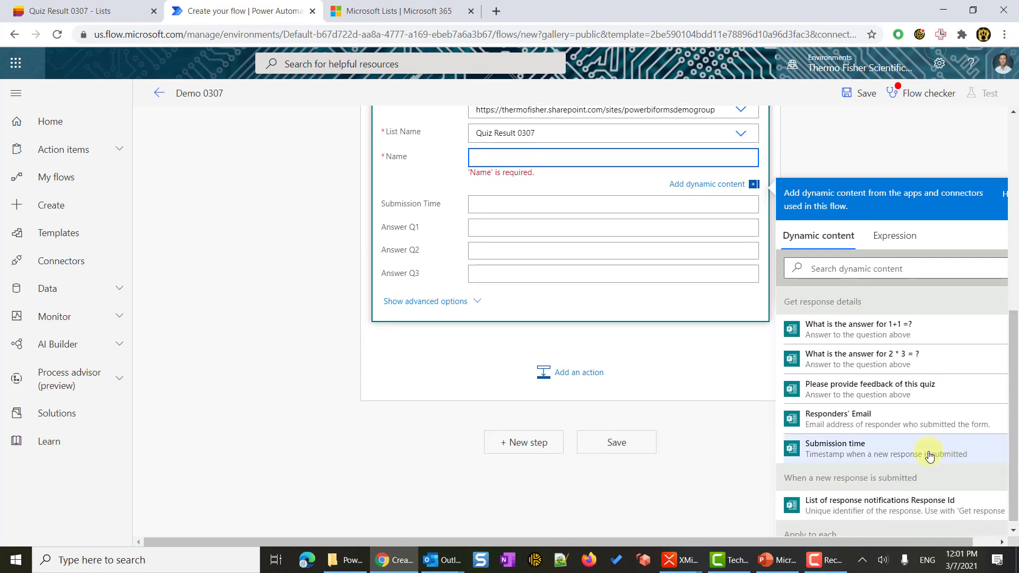
{"action": "left_click", "coordinate": [885, 422]}
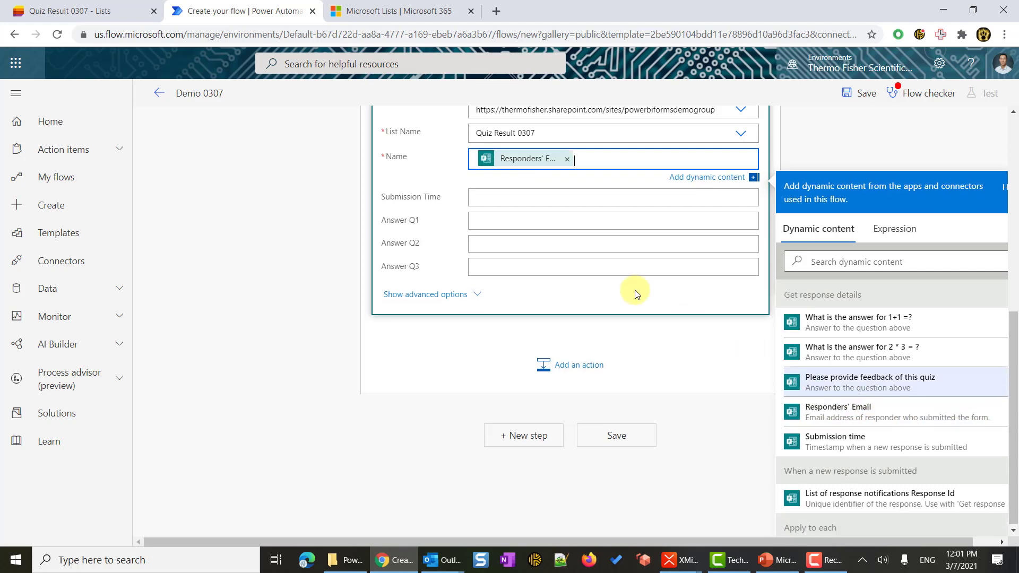
{"action": "left_click", "coordinate": [500, 197]}
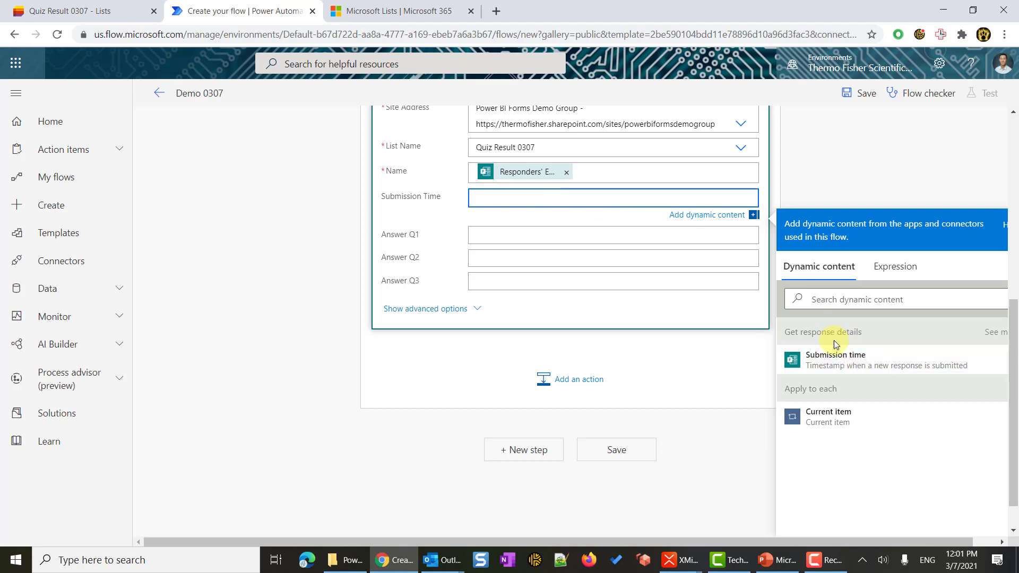
{"action": "left_click", "coordinate": [850, 366]}
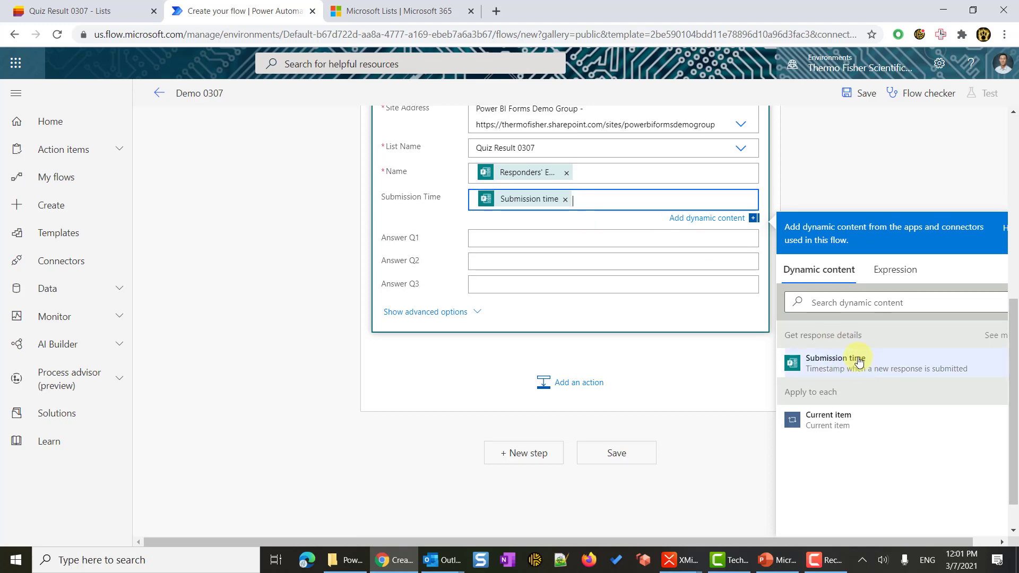
Map Answer Q1, Q2 and Q3 to the 1+1, 2 * 3 and feedback answers.
{"action": "left_click", "coordinate": [485, 239]}
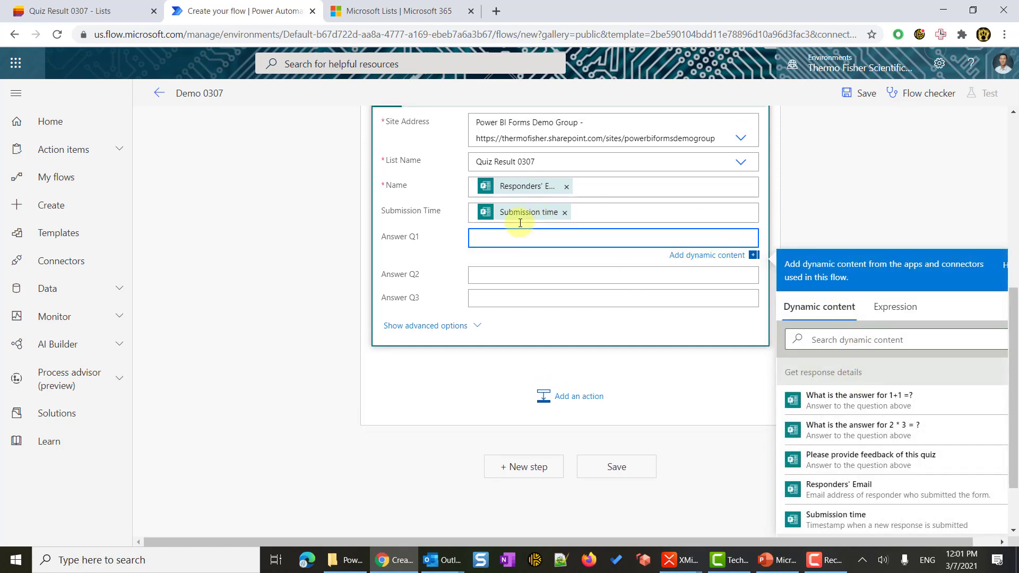
{"action": "left_click", "coordinate": [897, 402]}
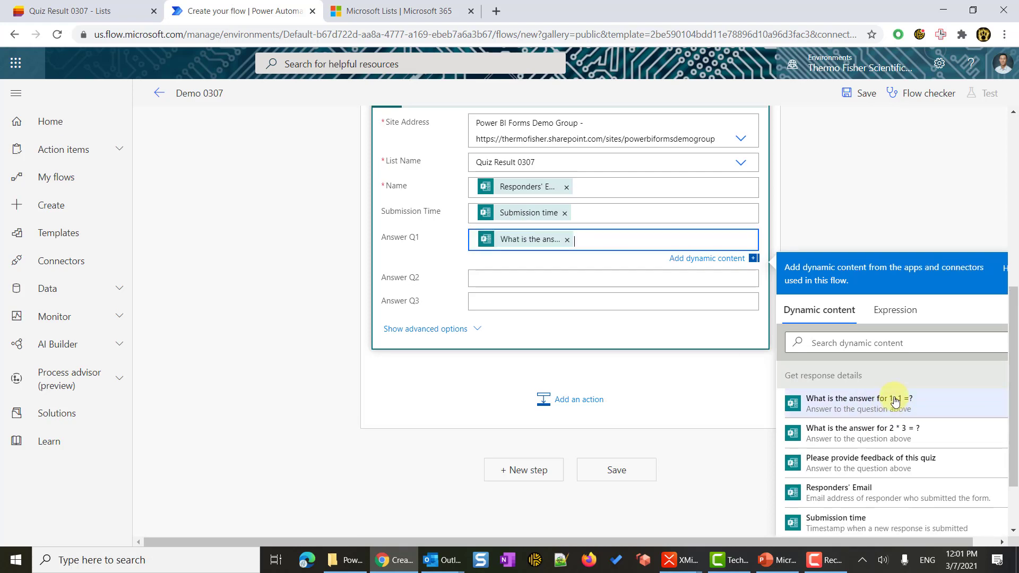
{"action": "left_click", "coordinate": [496, 281]}
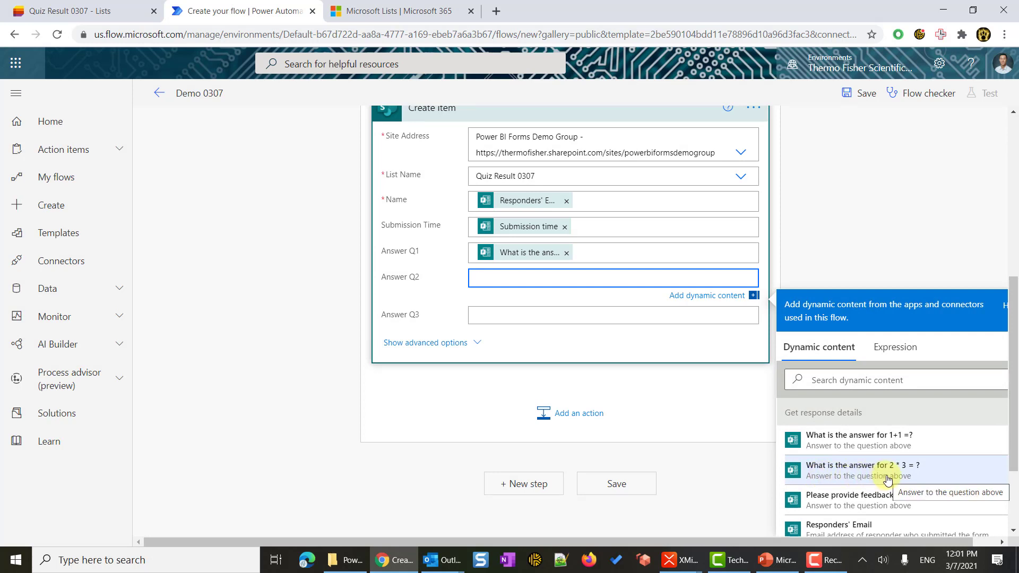
{"action": "left_click", "coordinate": [889, 480]}
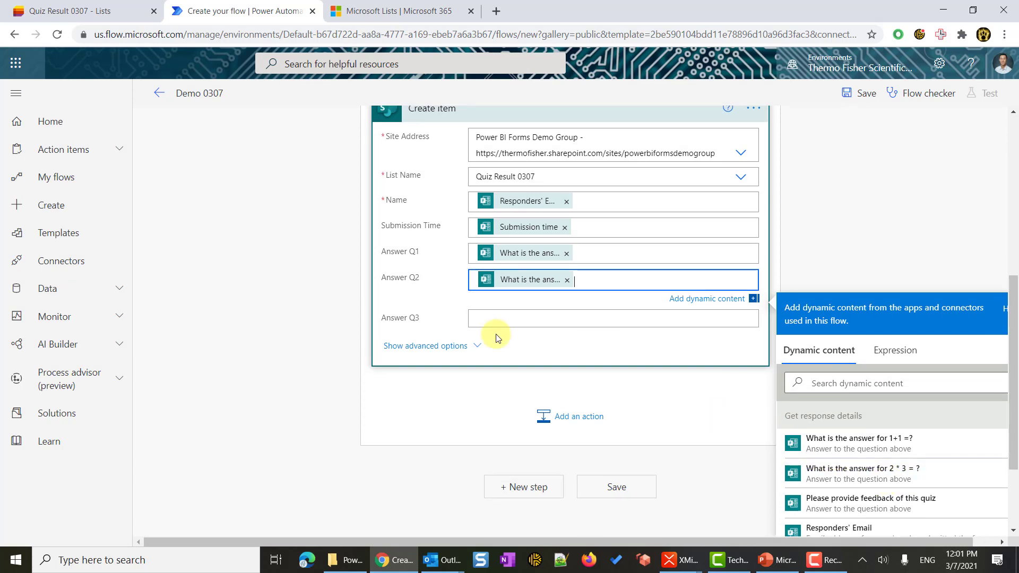
{"action": "left_click", "coordinate": [499, 319]}
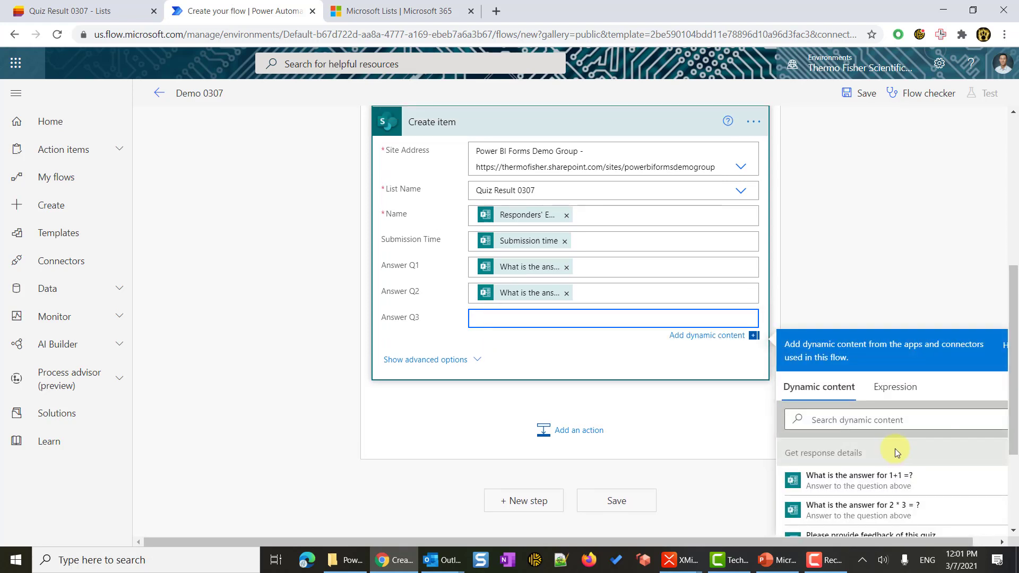
{"action": "scroll", "coordinate": [909, 443], "scroll_direction": "down", "scroll_amount": 1}
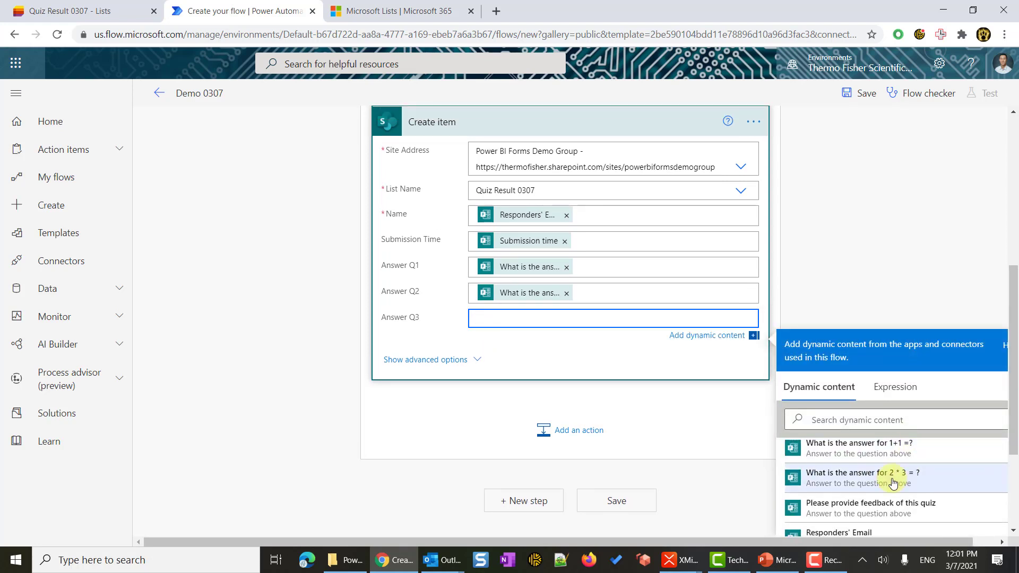
{"action": "left_click", "coordinate": [947, 516]}
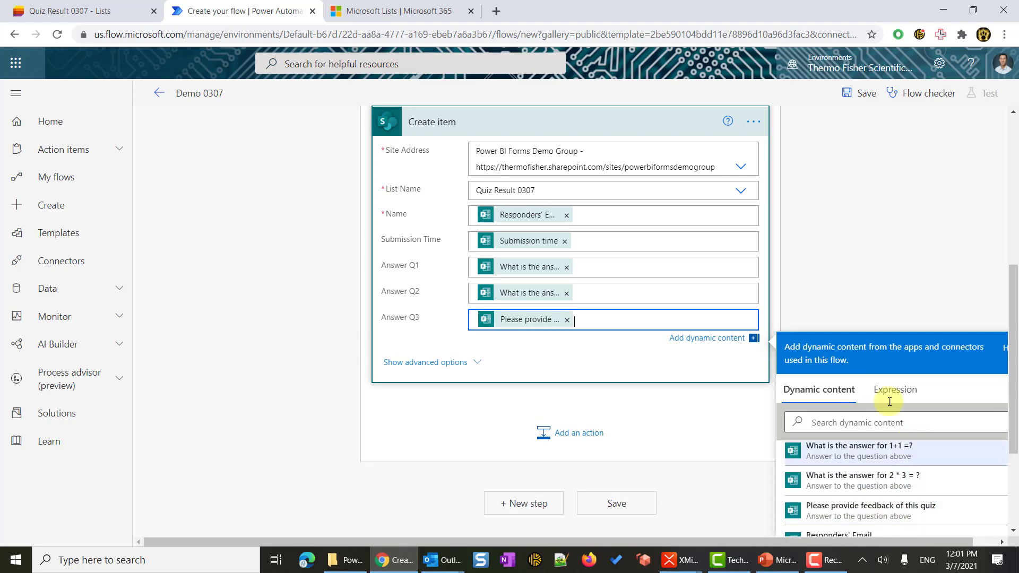
{"action": "left_click", "coordinate": [884, 234]}
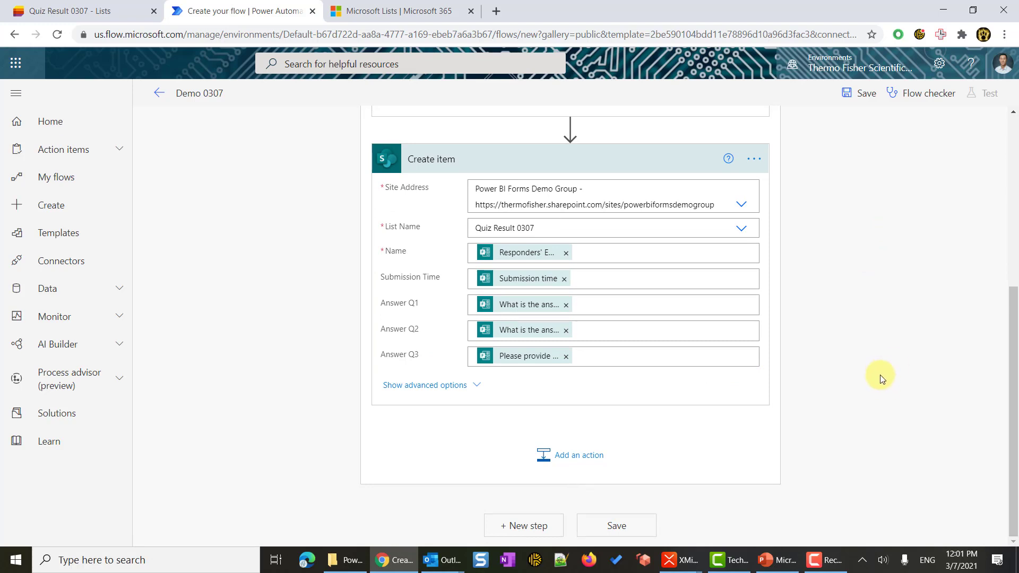
Zoom out and scroll down the flow designer to review the Create item mappings.
{"action": "key", "text": "ctrl+minus"}
{"action": "key", "text": "ctrl+minus"}
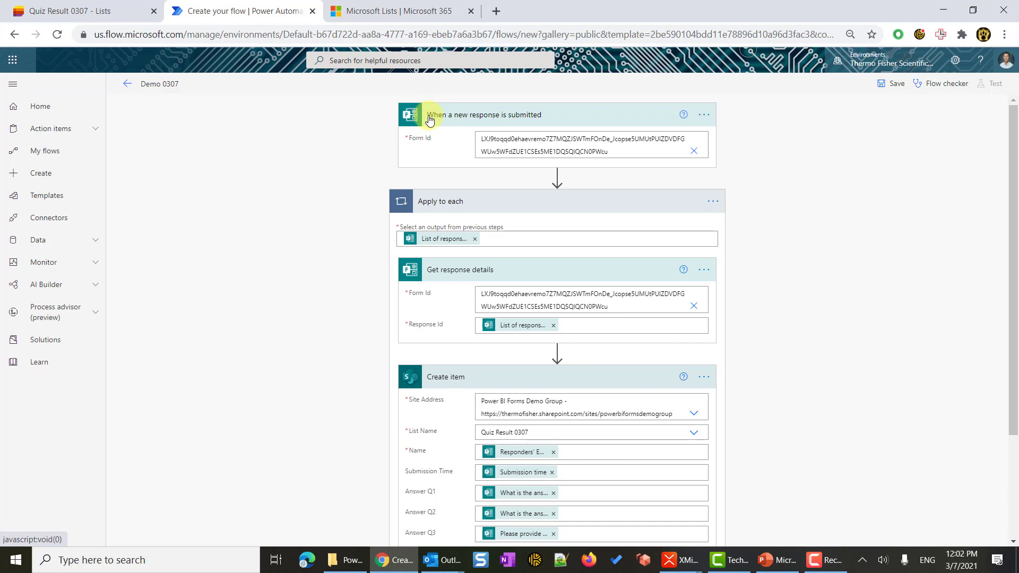
{"action": "scroll", "coordinate": [386, 379], "scroll_direction": "down", "scroll_amount": 1}
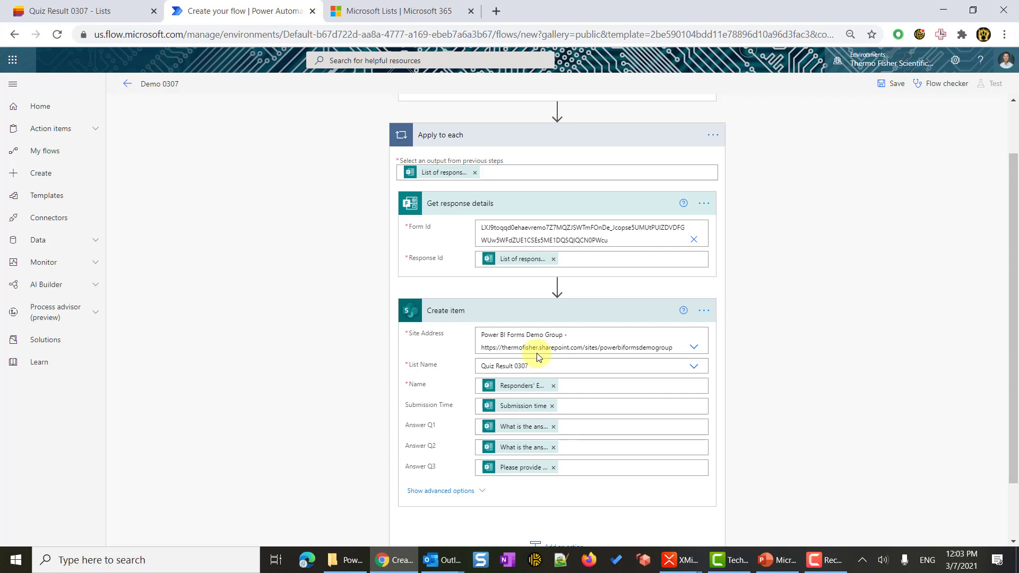
{"action": "key", "text": "F10"}
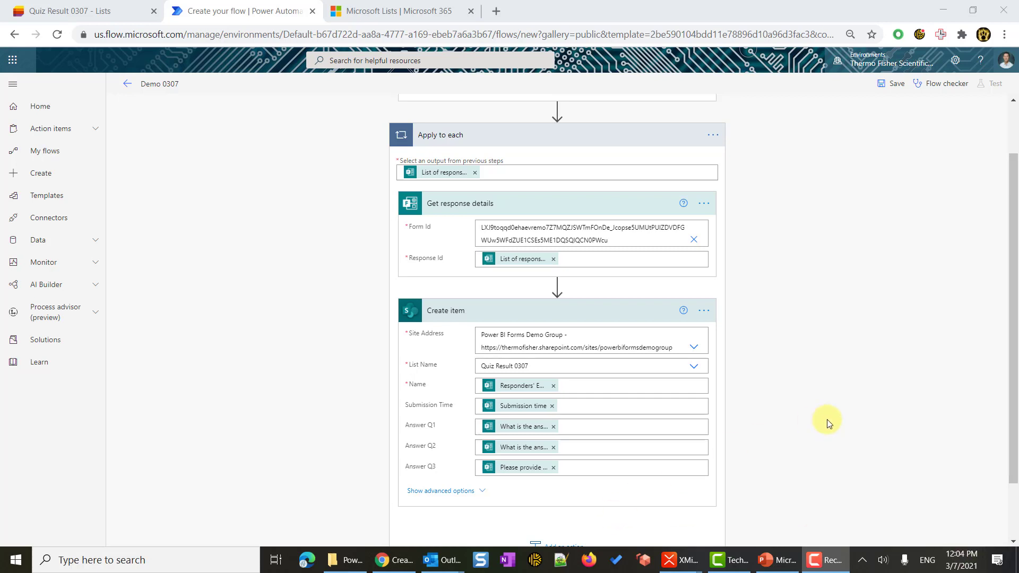
{"action": "scroll", "coordinate": [826, 421], "scroll_direction": "down", "scroll_amount": 2}
Save the Demo 0307 flow, go to its details page and dismiss the flow-ready notice.
{"action": "left_click", "coordinate": [594, 530]}
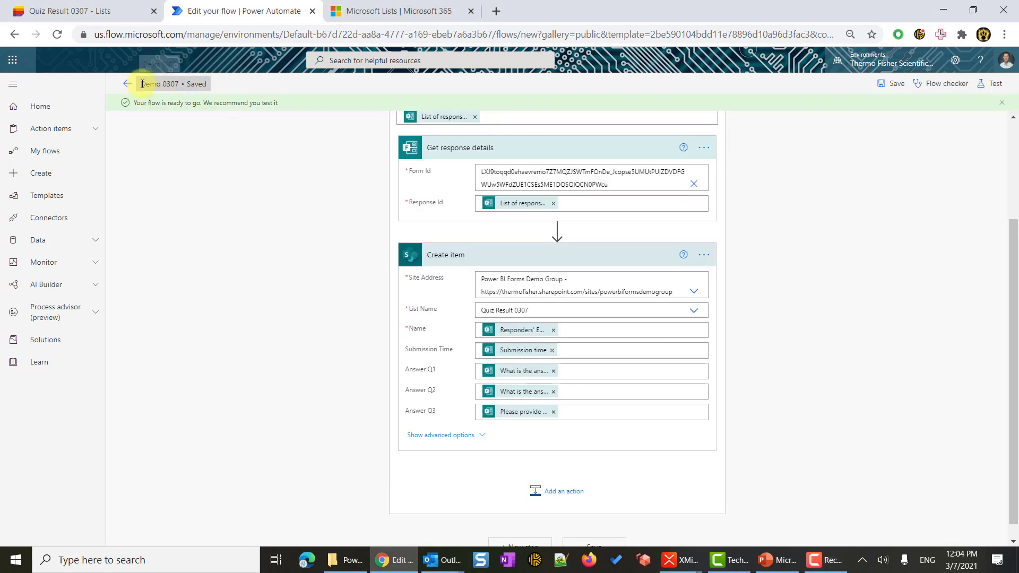
{"action": "left_click", "coordinate": [122, 86]}
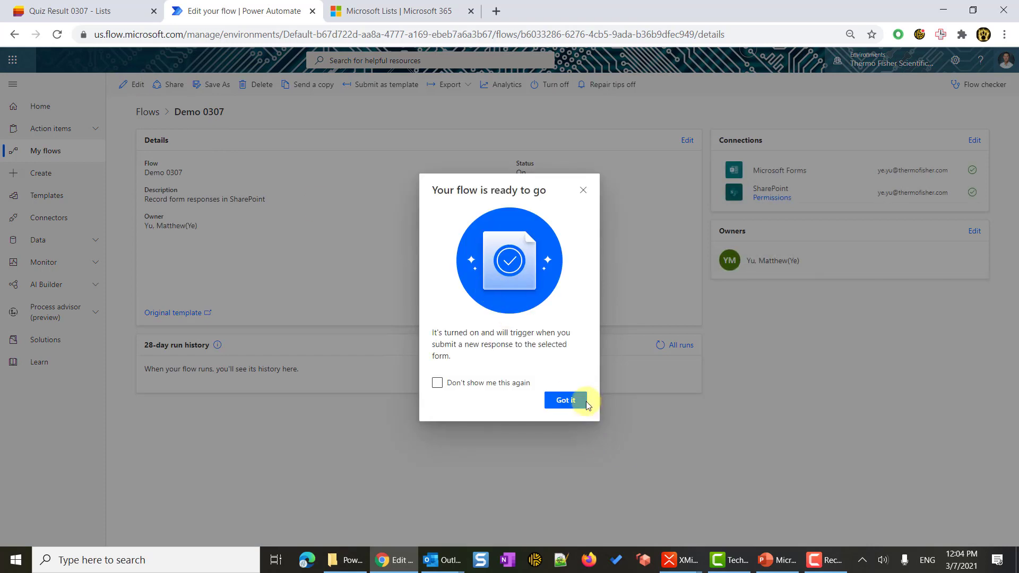
{"action": "left_click", "coordinate": [557, 404]}
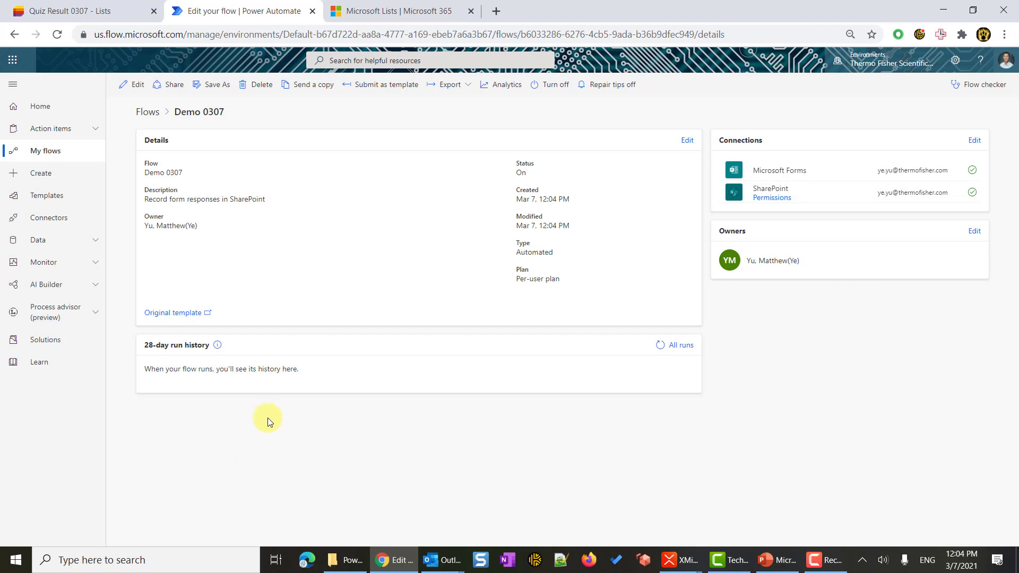
{"action": "key", "text": "ctrl+plus"}
{"action": "key", "text": "ctrl+plus"}
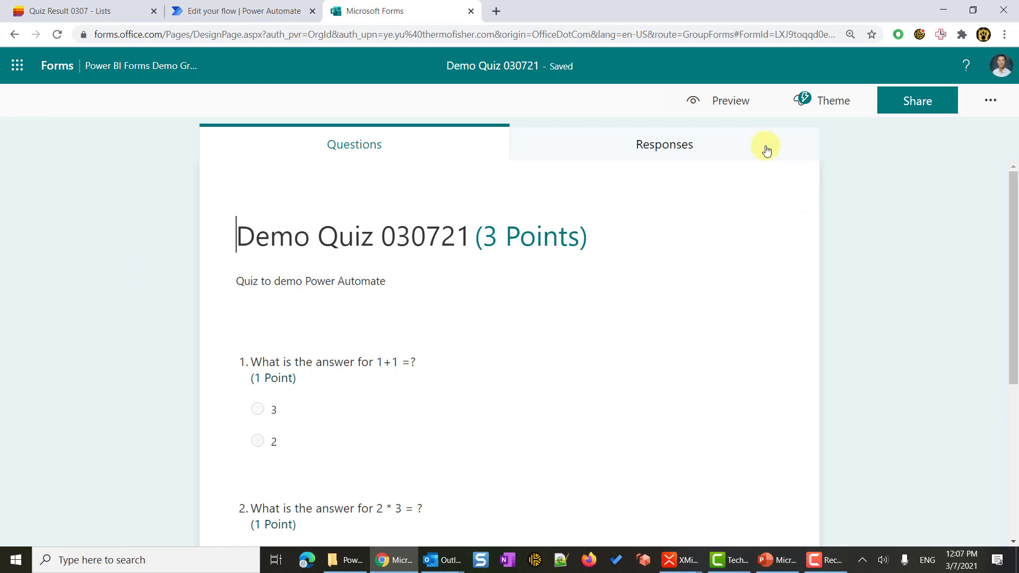
Preview the quiz and submit a first response answering 3 and 6 with feedback 'ttt'.
{"action": "left_click", "coordinate": [727, 110]}
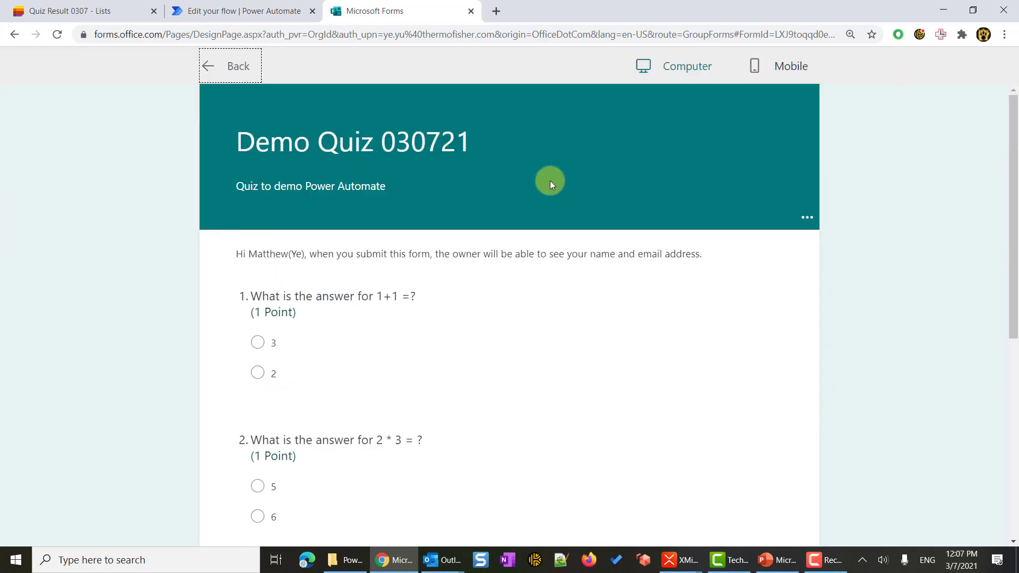
{"action": "scroll", "coordinate": [553, 312], "scroll_direction": "down", "scroll_amount": 1}
{"action": "left_click", "coordinate": [259, 280]}
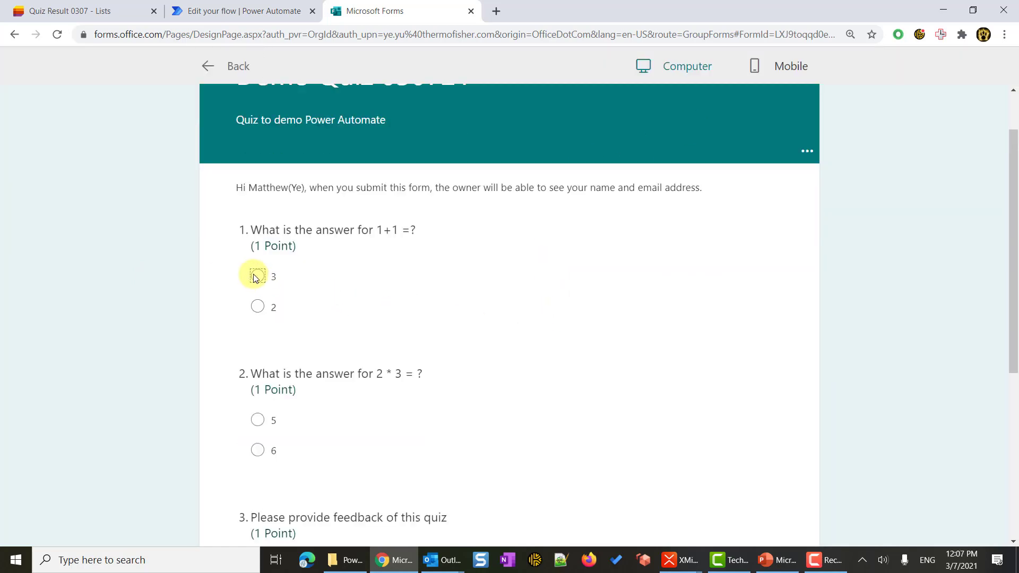
{"action": "scroll", "coordinate": [257, 323], "scroll_direction": "down", "scroll_amount": 2}
{"action": "left_click", "coordinate": [258, 318]}
{"action": "left_click", "coordinate": [306, 435]}
{"action": "type", "text": "ttt"}
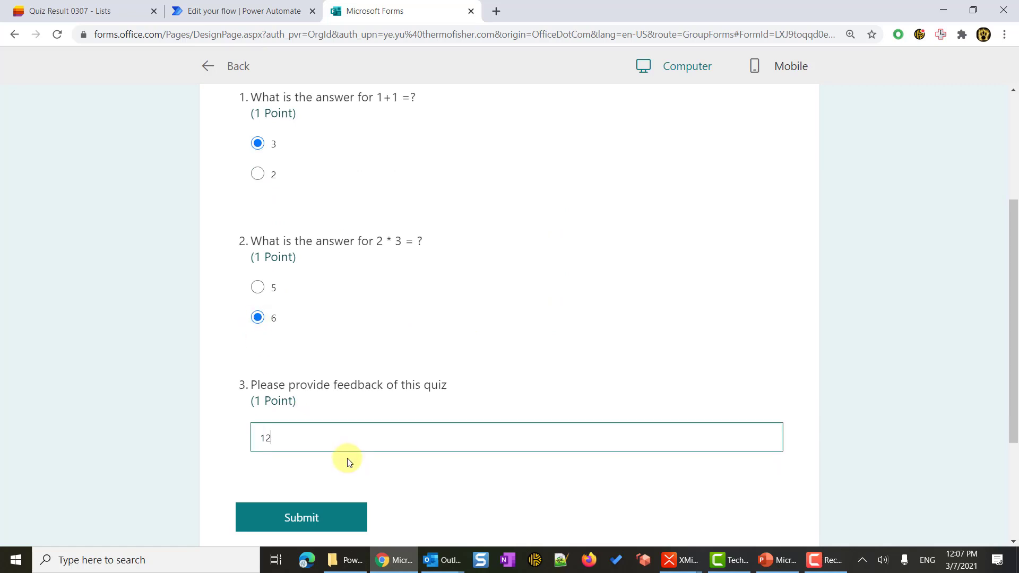
{"action": "left_click", "coordinate": [335, 519]}
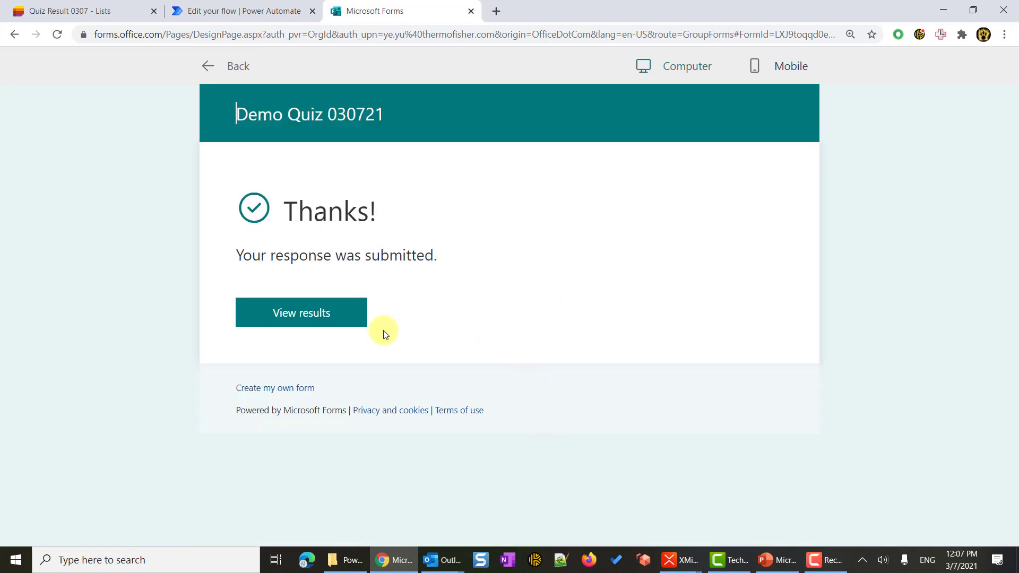
Submit a second preview response answering 2 and 6 with feedback 'test', then return to the flow.
{"action": "left_click", "coordinate": [208, 69]}
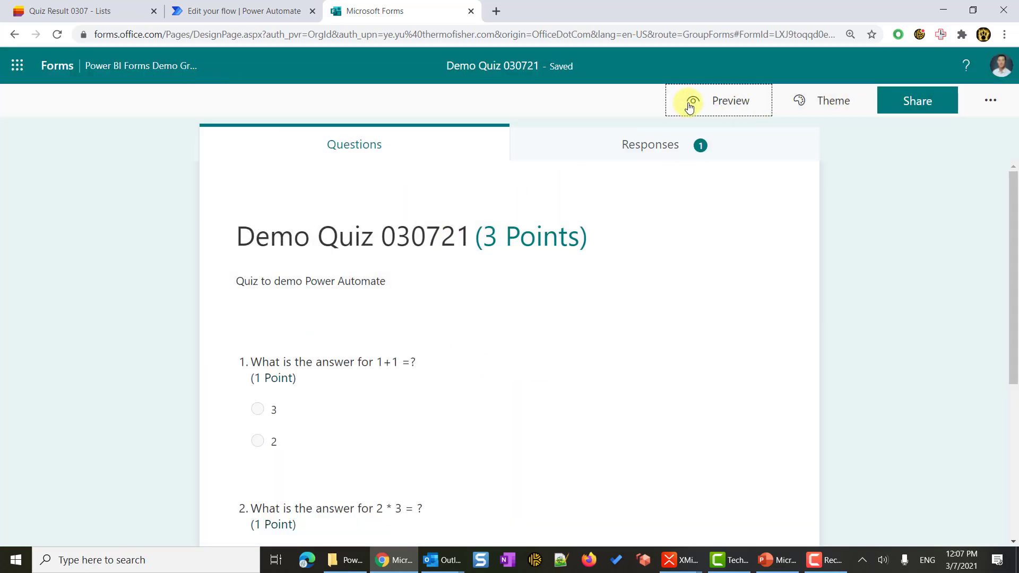
{"action": "left_click", "coordinate": [692, 102]}
{"action": "scroll", "coordinate": [267, 278], "scroll_direction": "down", "scroll_amount": 3}
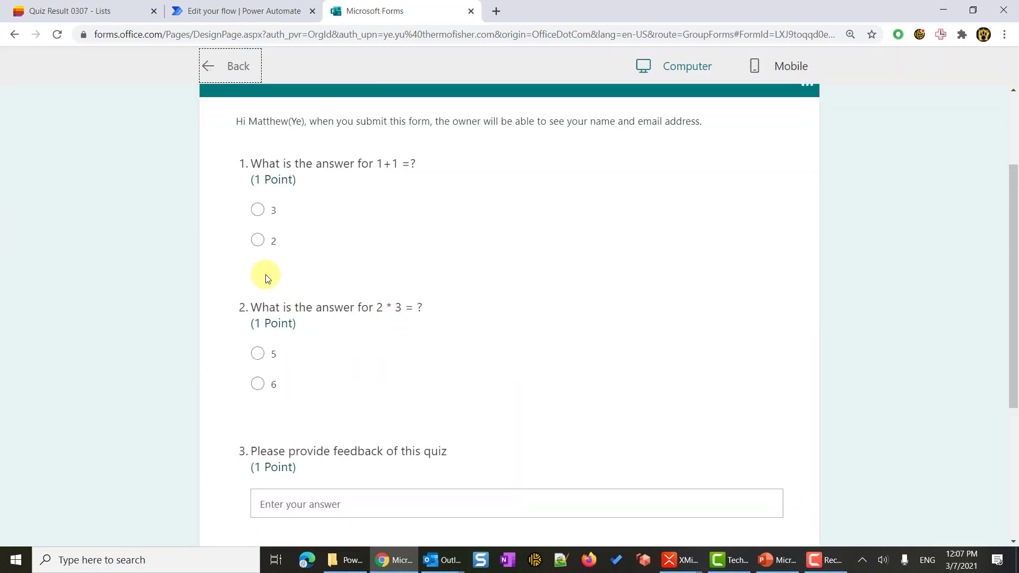
{"action": "left_click", "coordinate": [257, 240]}
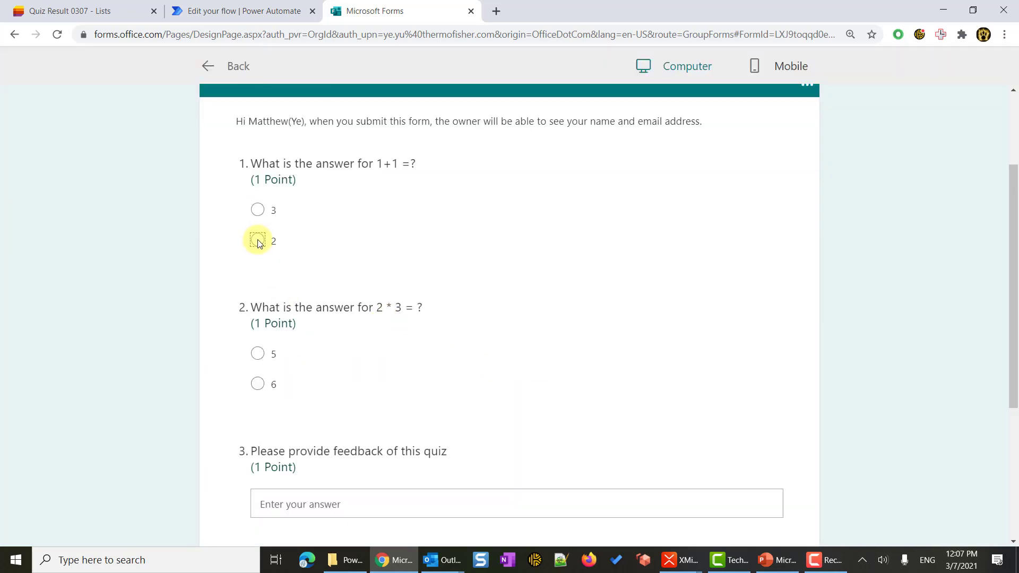
{"action": "left_click", "coordinate": [257, 383]}
{"action": "scroll", "coordinate": [292, 383], "scroll_direction": "down", "scroll_amount": 3}
{"action": "left_click", "coordinate": [355, 298]}
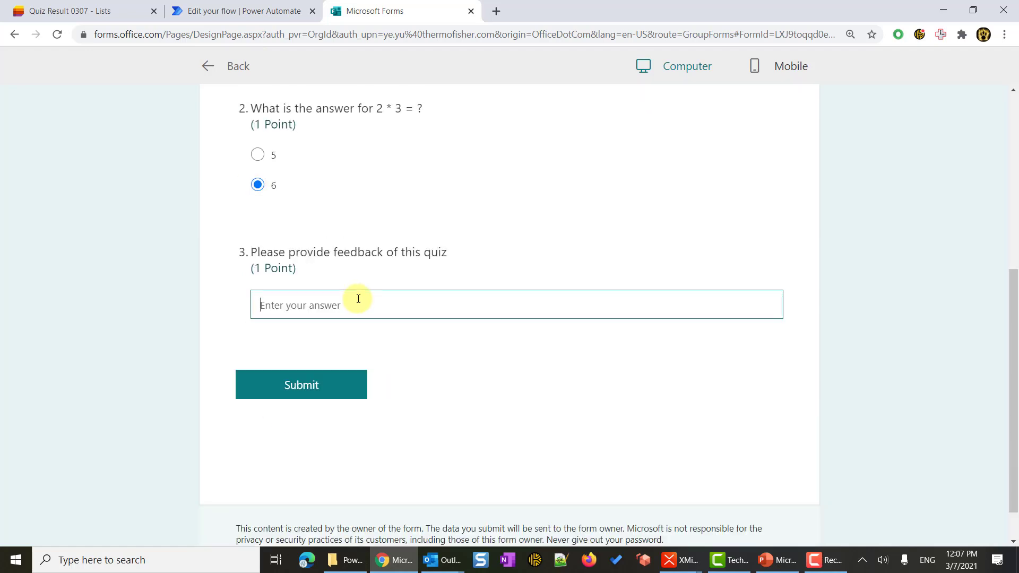
{"action": "type", "text": "test2"}
{"action": "left_click", "coordinate": [315, 388]}
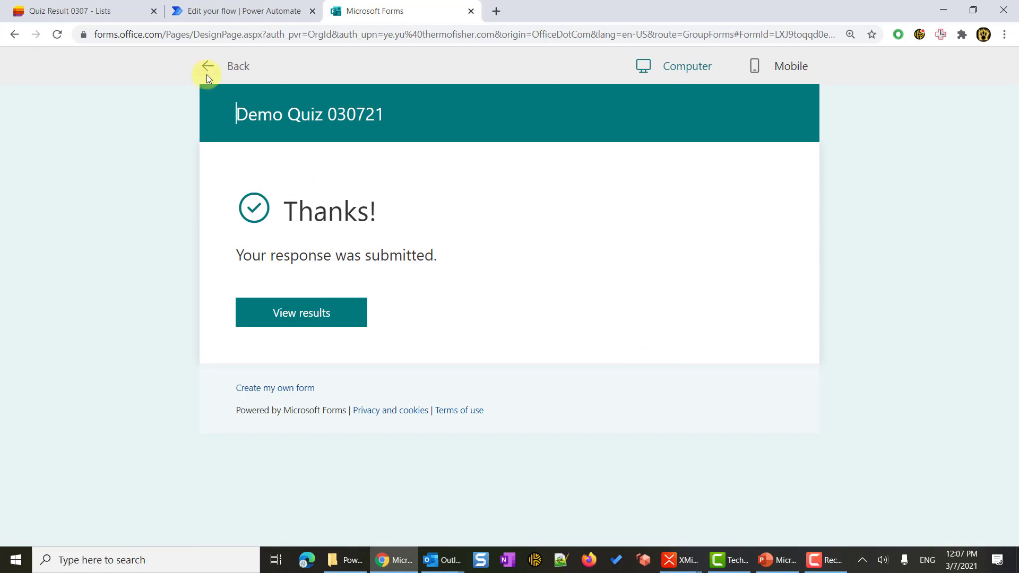
{"action": "left_click", "coordinate": [211, 10]}
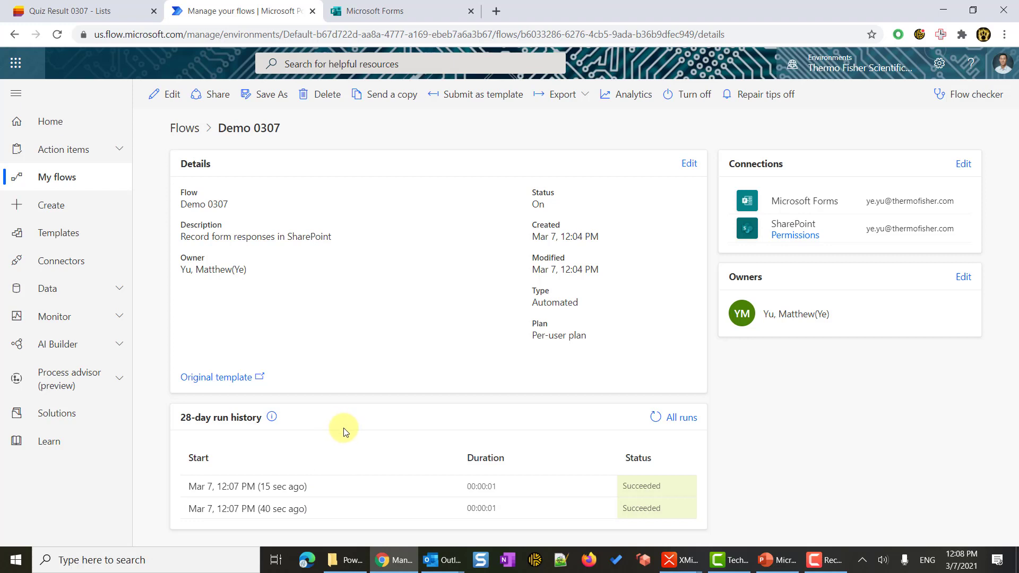
View the Quiz Result 0307 list's two new items: 3, 6, 123 and 2, 6, test2.
{"action": "left_click", "coordinate": [94, 15]}
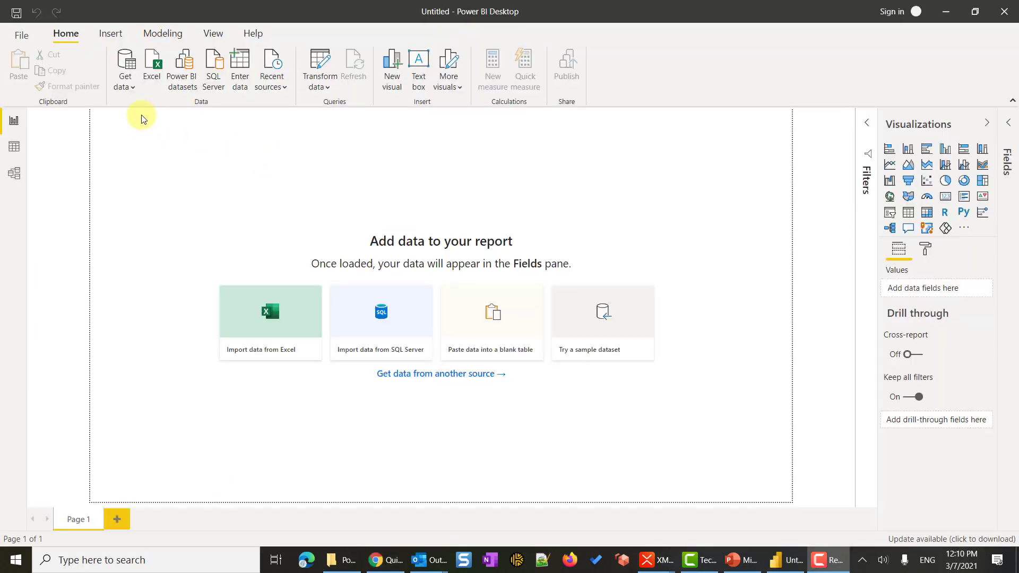
From Get data > More, search 'share' and connect with the SharePoint list connector.
{"action": "left_click", "coordinate": [125, 91]}
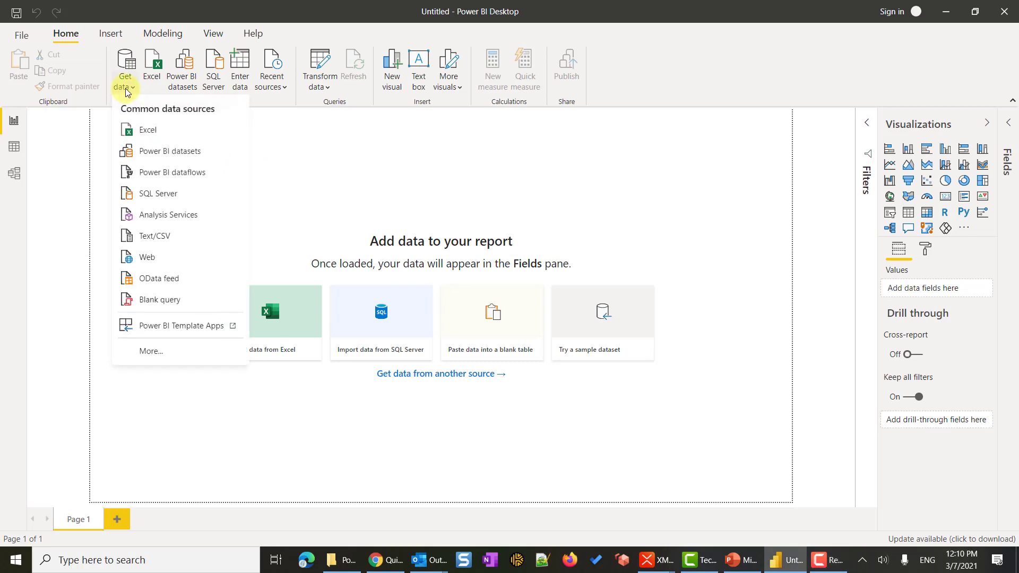
{"action": "left_click", "coordinate": [164, 352]}
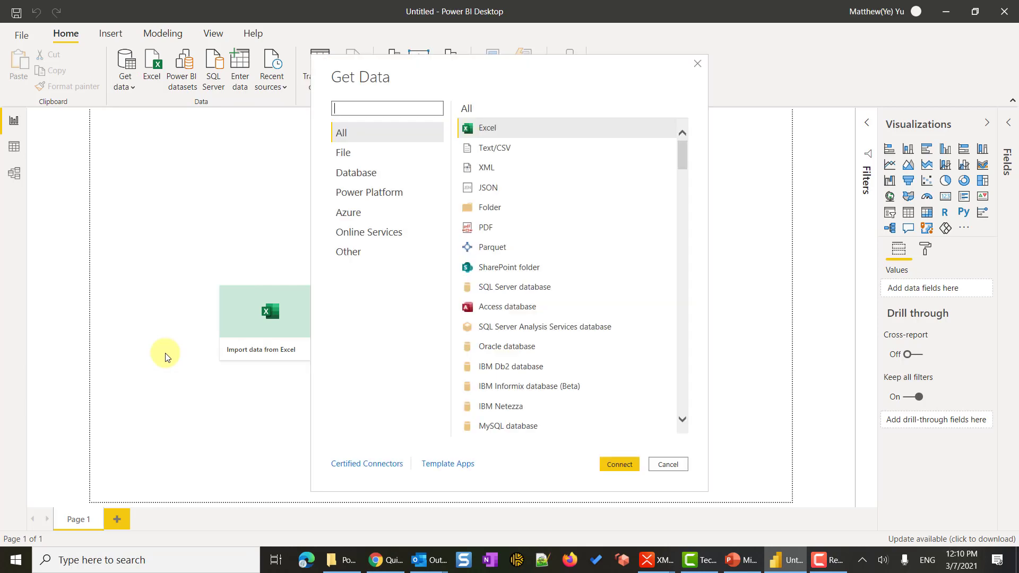
{"action": "type", "text": "share"}
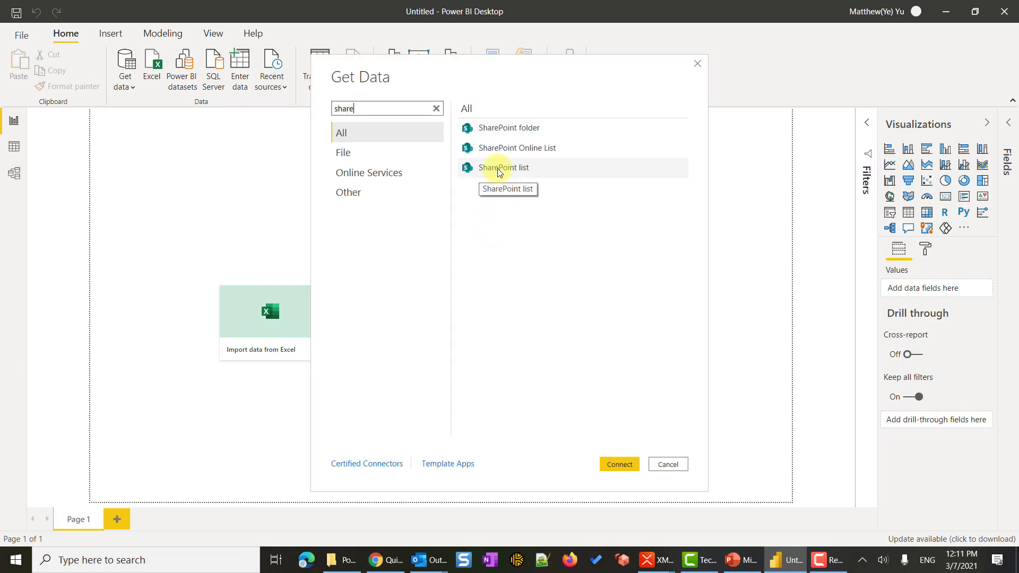
{"action": "left_click", "coordinate": [498, 167]}
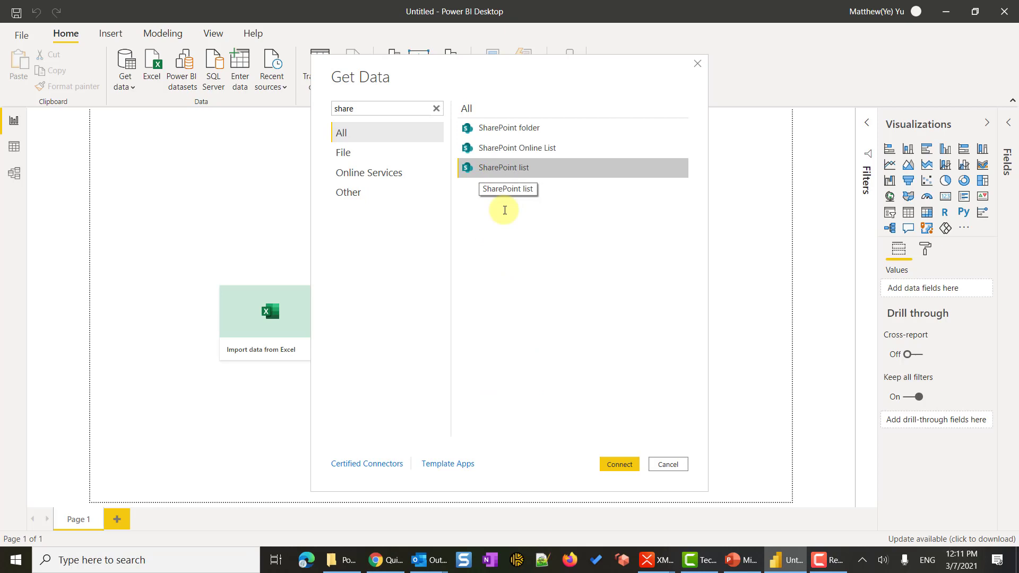
{"action": "left_click", "coordinate": [608, 465]}
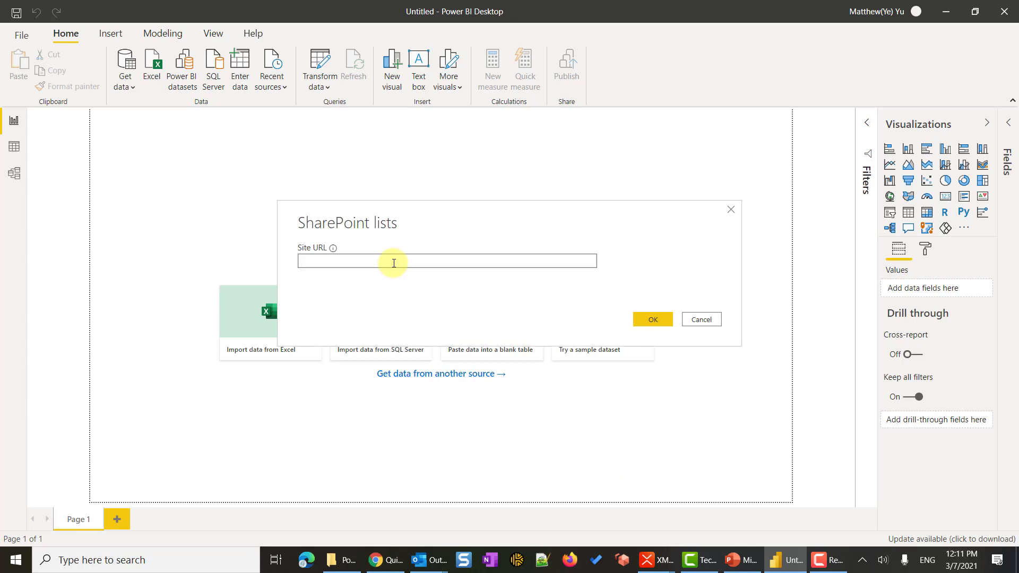
Copy the Power BI Forms Demo Group site address, the URL part before /Lists, from Chrome.
{"action": "left_click", "coordinate": [387, 541]}
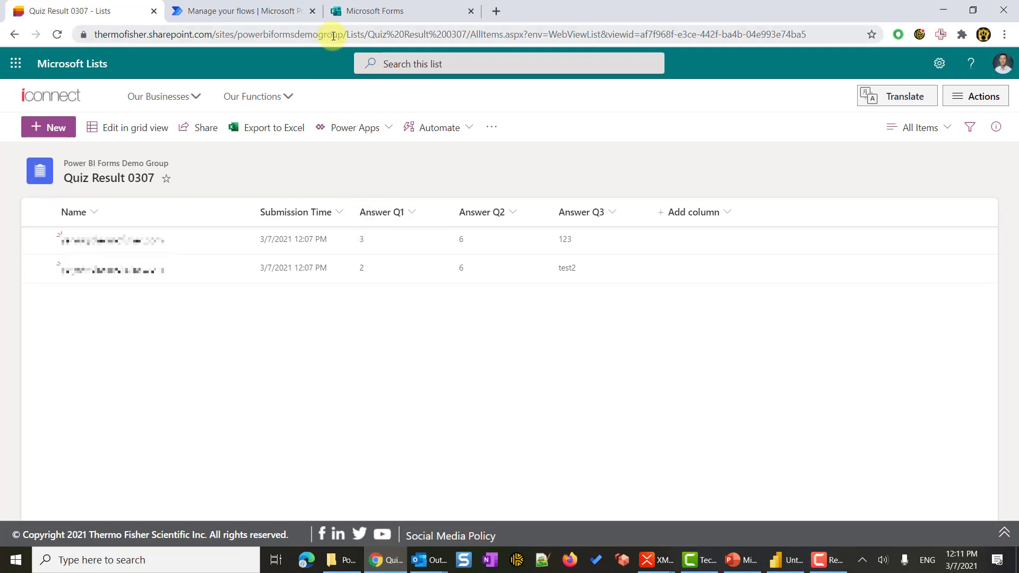
{"action": "left_click", "coordinate": [353, 37]}
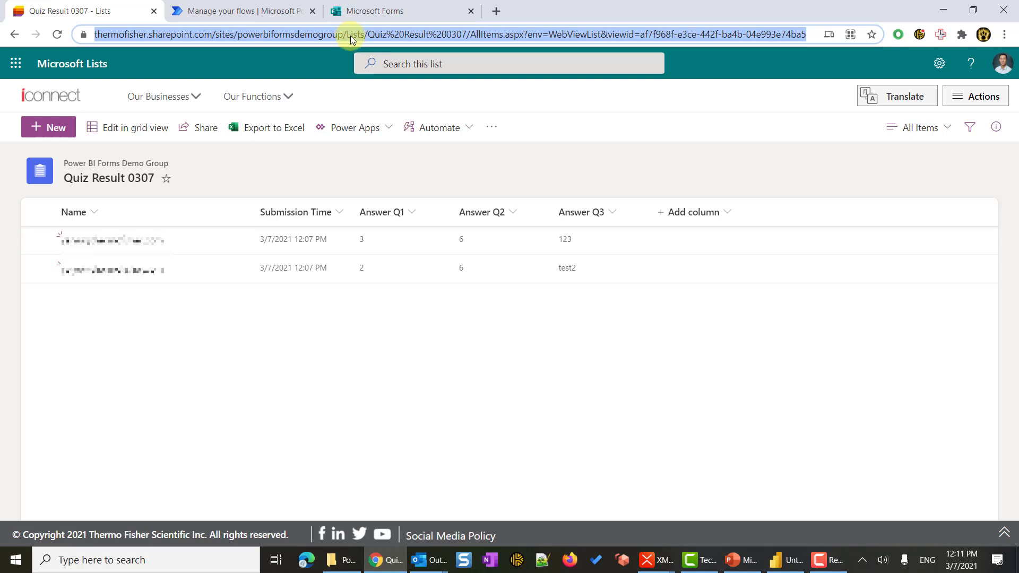
{"action": "left_click", "coordinate": [352, 36]}
{"action": "double_click", "coordinate": [383, 35]}
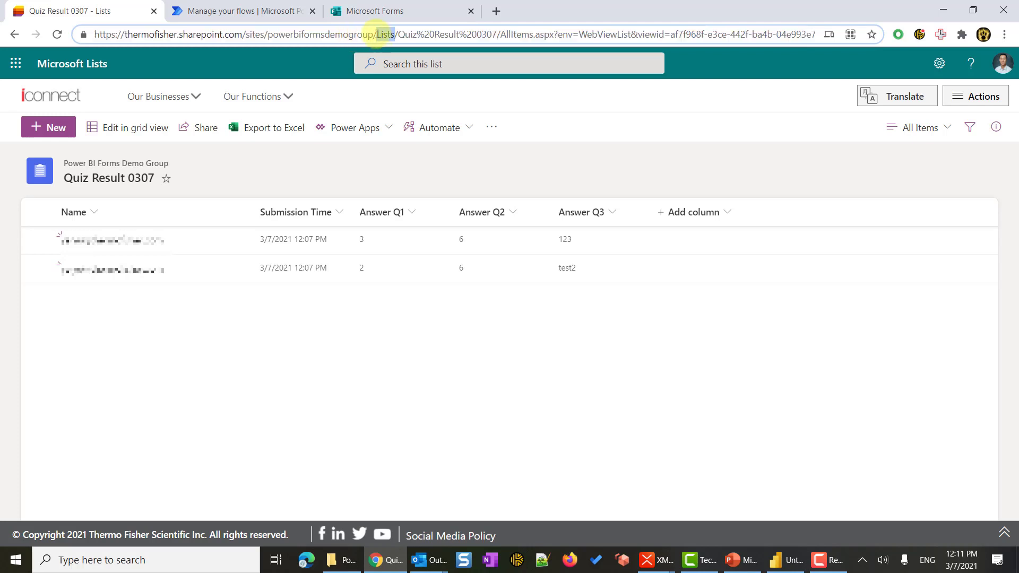
{"action": "left_click_drag", "start_coordinate": [374, 35], "coordinate": [91, 34]}
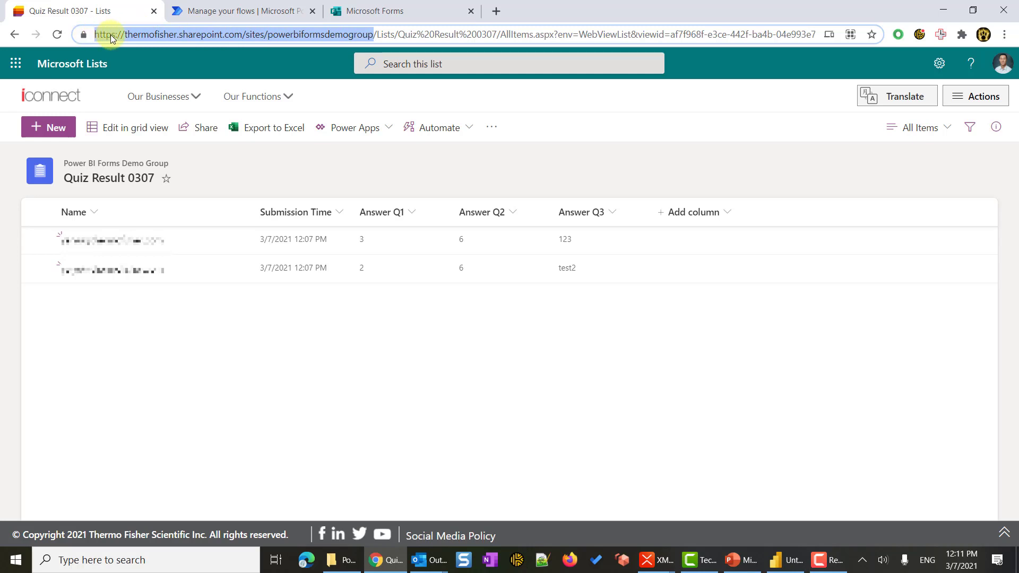
{"action": "right_click", "coordinate": [111, 35]}
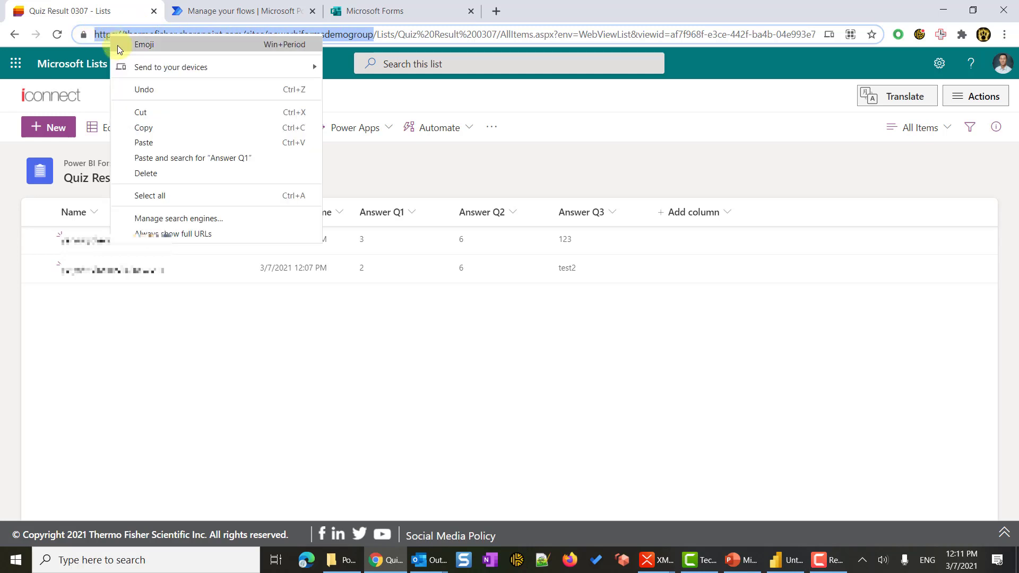
{"action": "left_click", "coordinate": [158, 129]}
Paste the copied site address as the SharePoint Site URL and confirm it.
{"action": "left_click", "coordinate": [783, 560]}
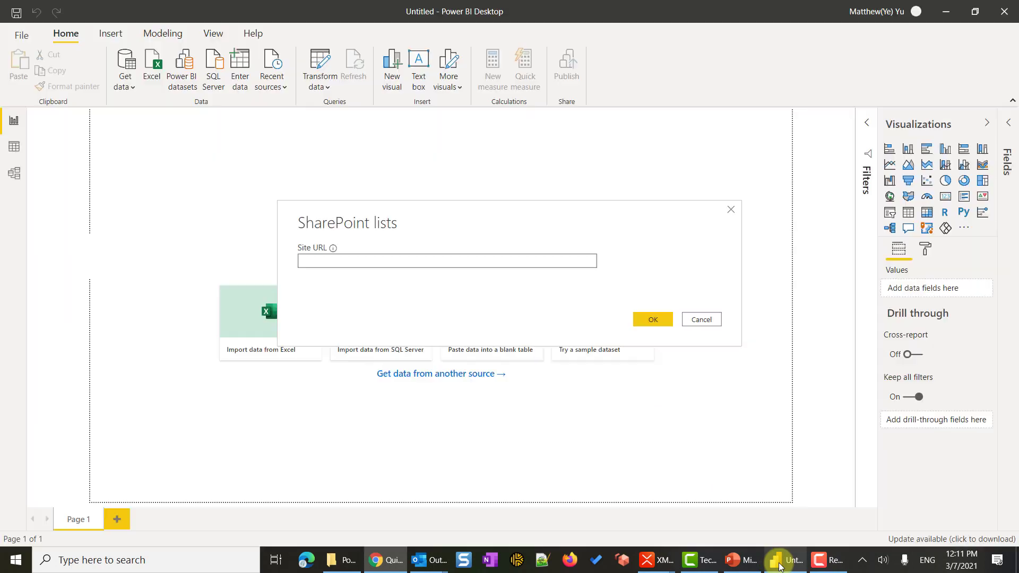
{"action": "right_click", "coordinate": [342, 260]}
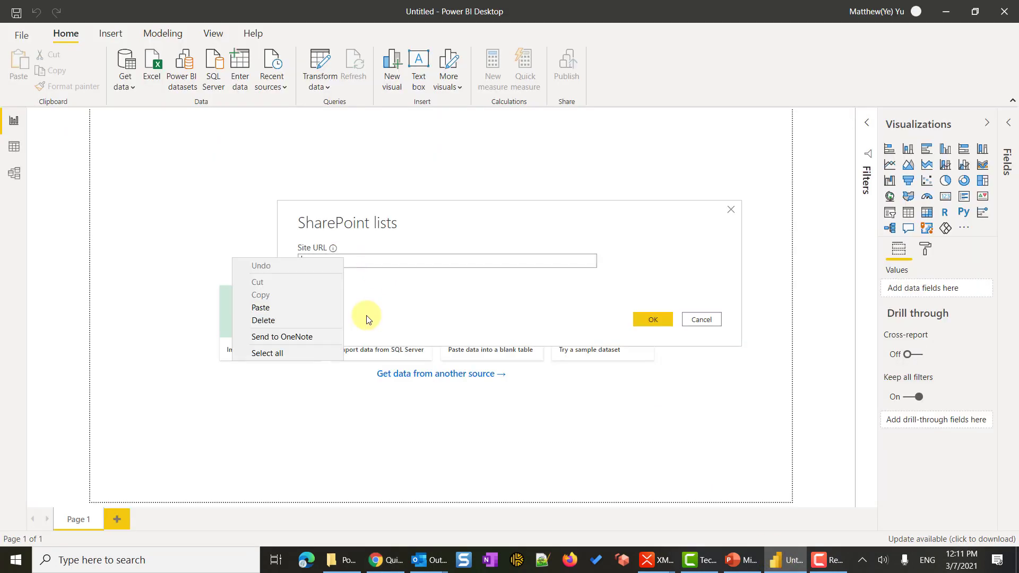
{"action": "left_click", "coordinate": [317, 307]}
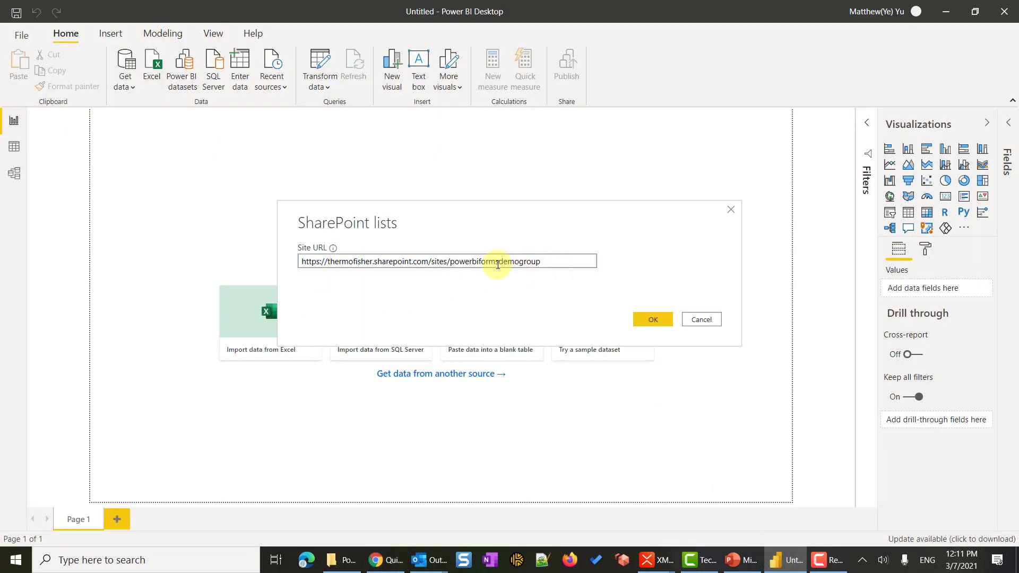
{"action": "left_click", "coordinate": [662, 321]}
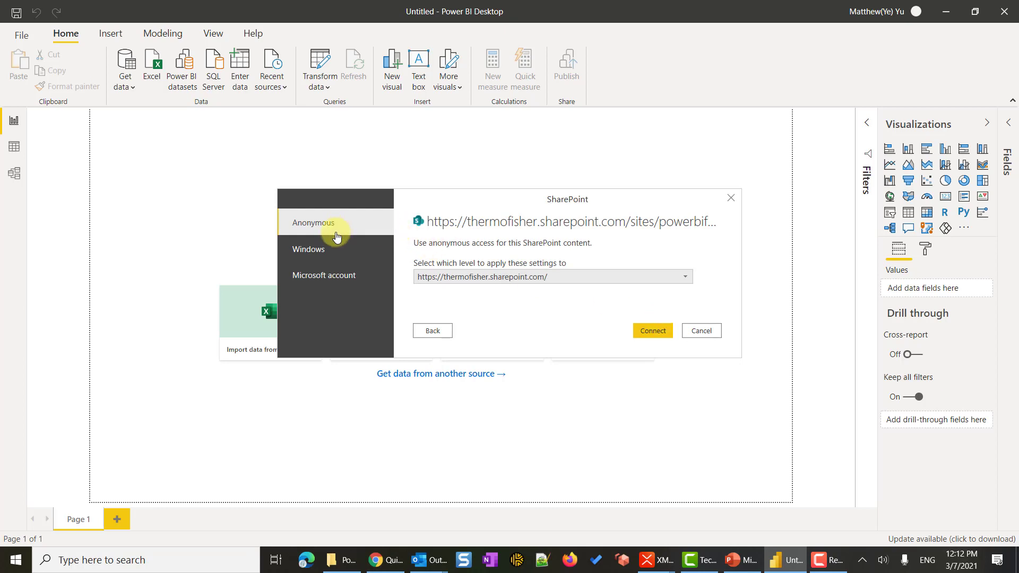
Sign in with a Microsoft account and connect to the SharePoint site.
{"action": "left_click", "coordinate": [318, 279]}
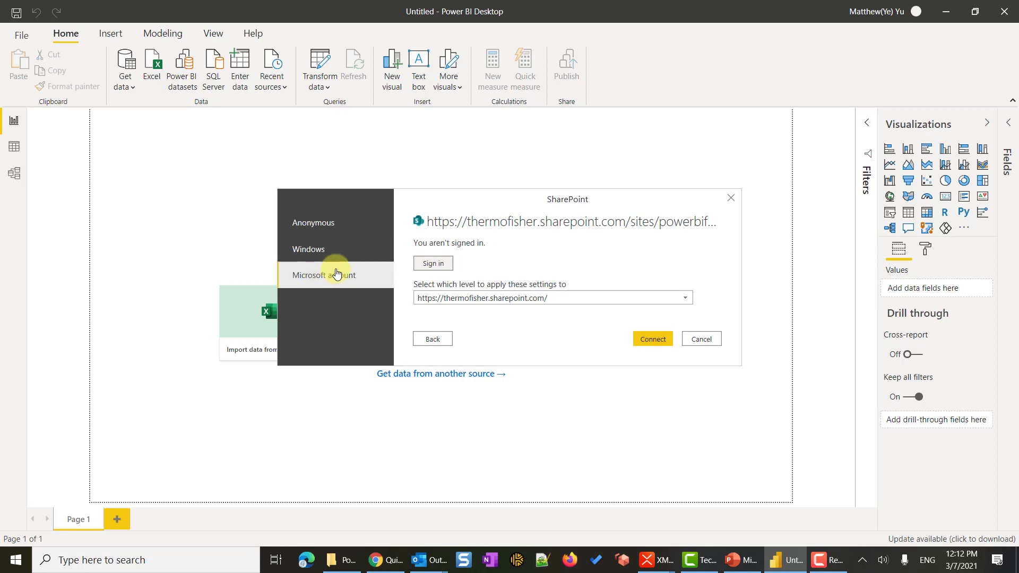
{"action": "left_click", "coordinate": [433, 265]}
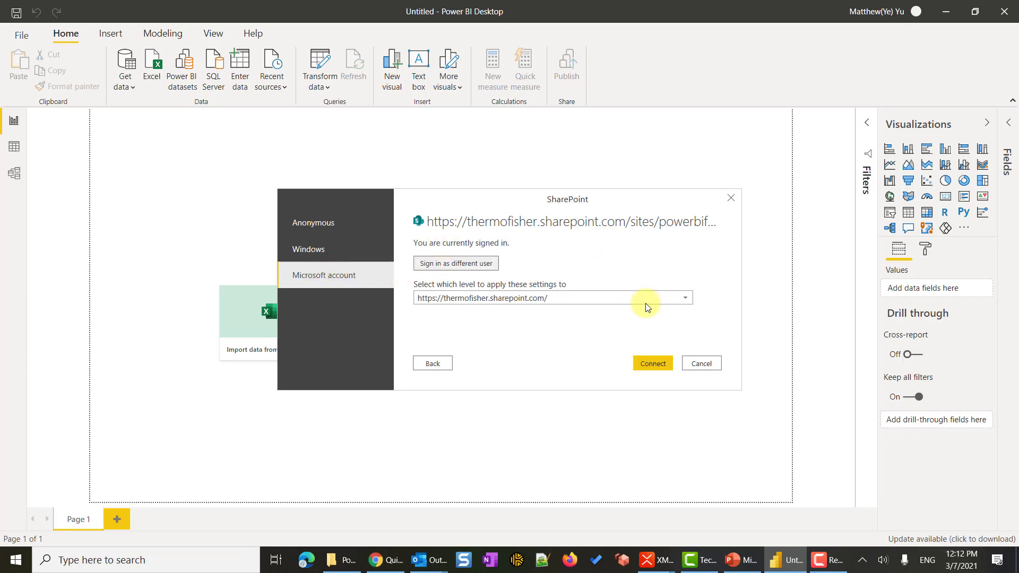
{"action": "left_click", "coordinate": [655, 369]}
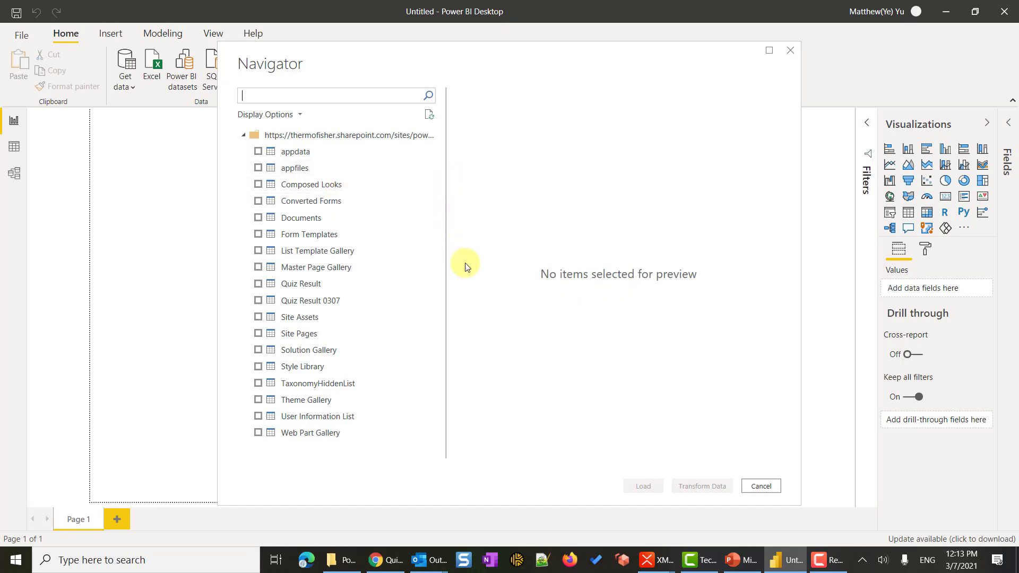
Preview, tick and load the Quiz Result 0307 list from the Navigator.
{"action": "left_click", "coordinate": [299, 303]}
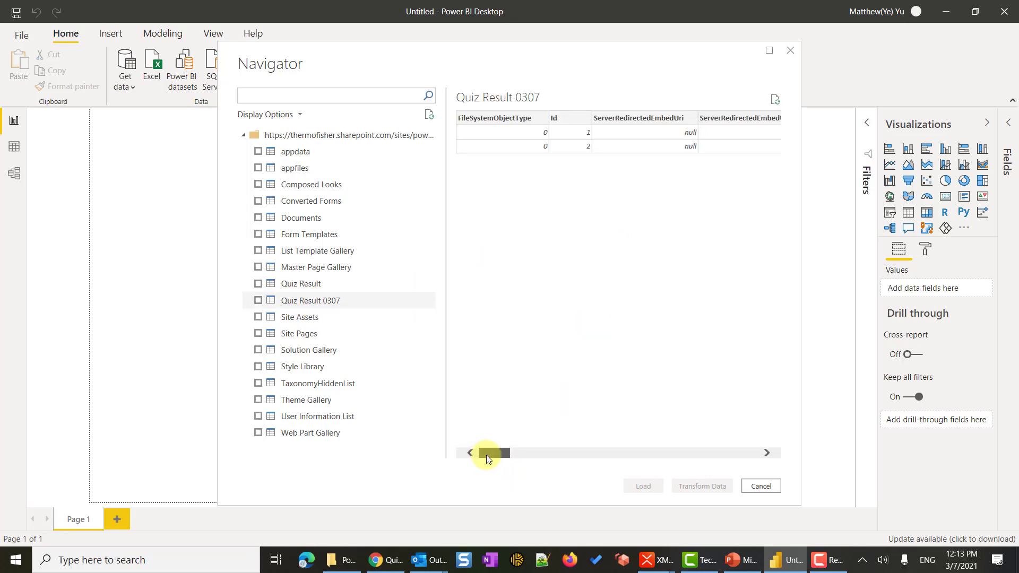
{"action": "left_click_drag", "start_coordinate": [486, 455], "coordinate": [258, 303]}
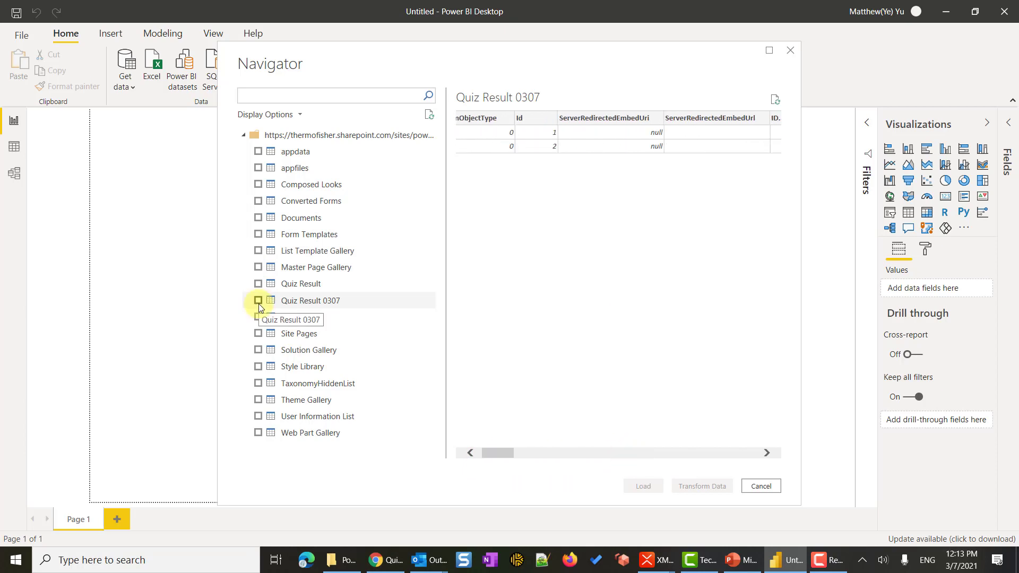
{"action": "left_click", "coordinate": [258, 301]}
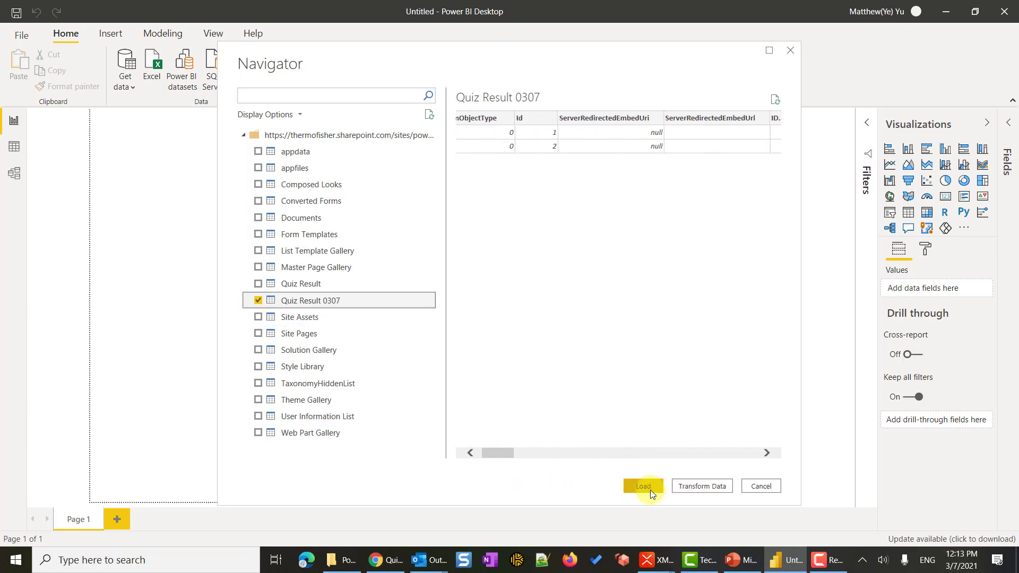
{"action": "left_click", "coordinate": [644, 486]}
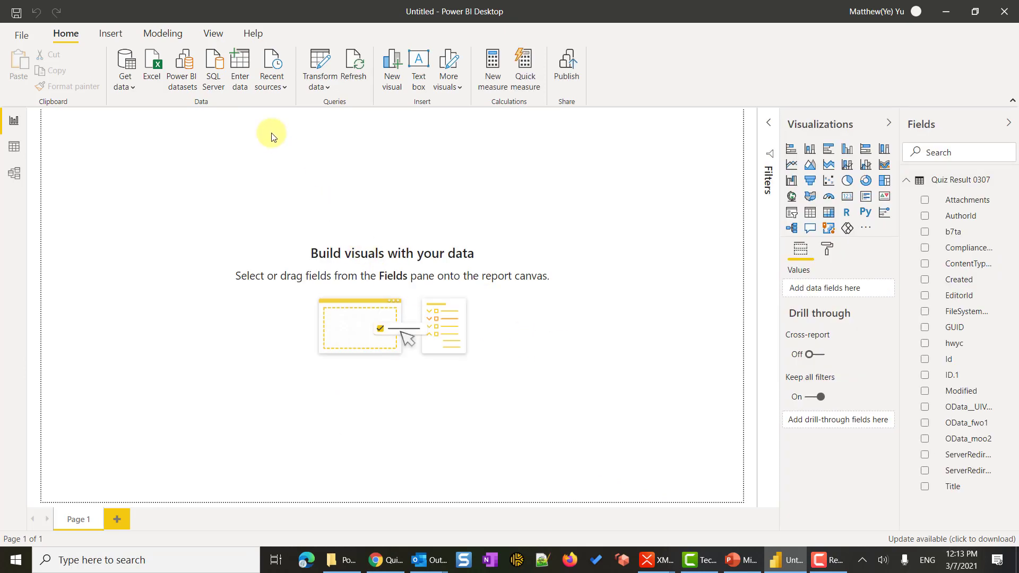
In Data view, rename the hwyc, OData_moo2 and OData_fwo1 columns of Quiz Result 0307 to Q1, Q2, Q3.
{"action": "left_click", "coordinate": [14, 150]}
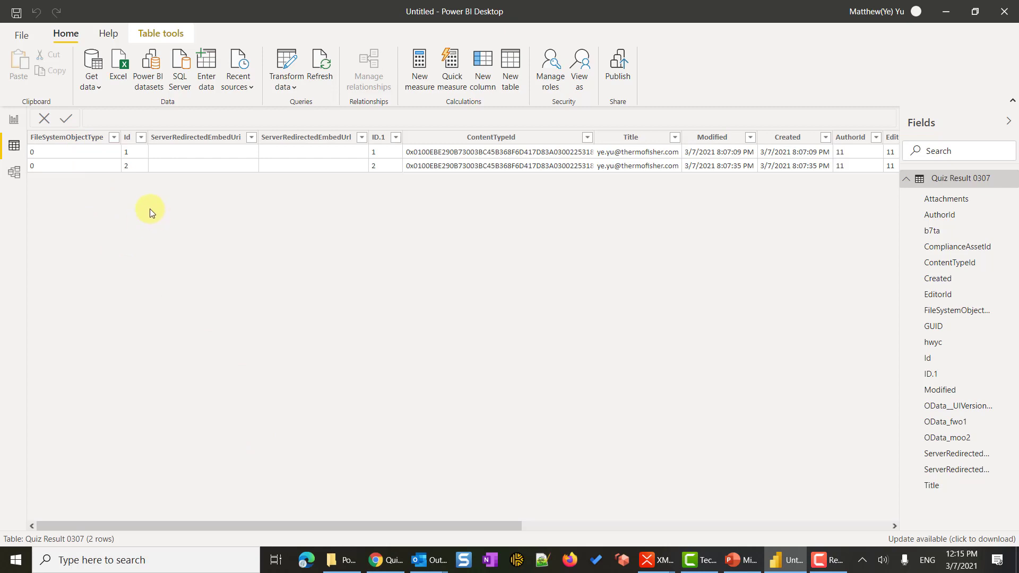
{"action": "left_click_drag", "start_coordinate": [377, 527], "coordinate": [841, 536]}
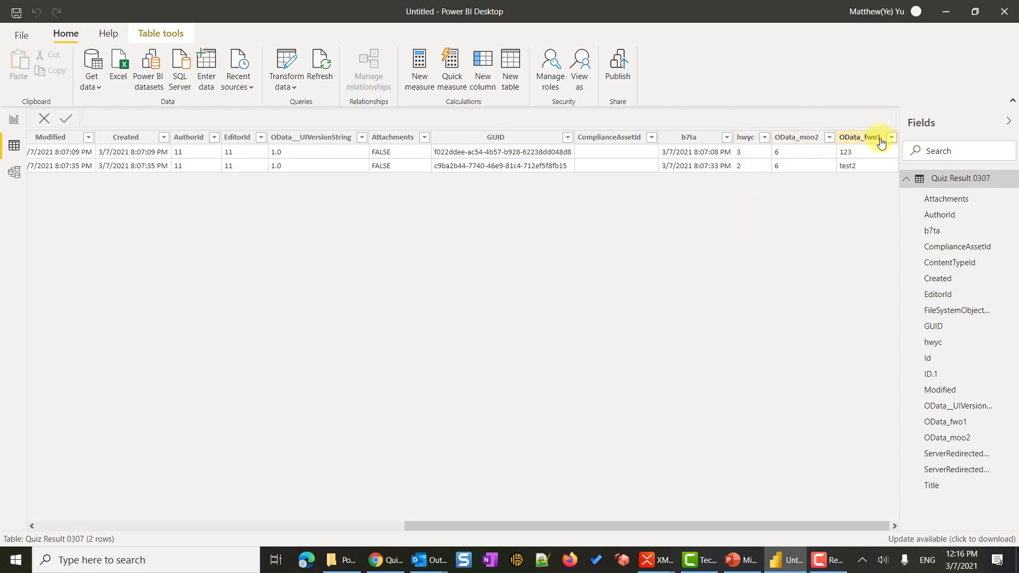
{"action": "left_click", "coordinate": [745, 137]}
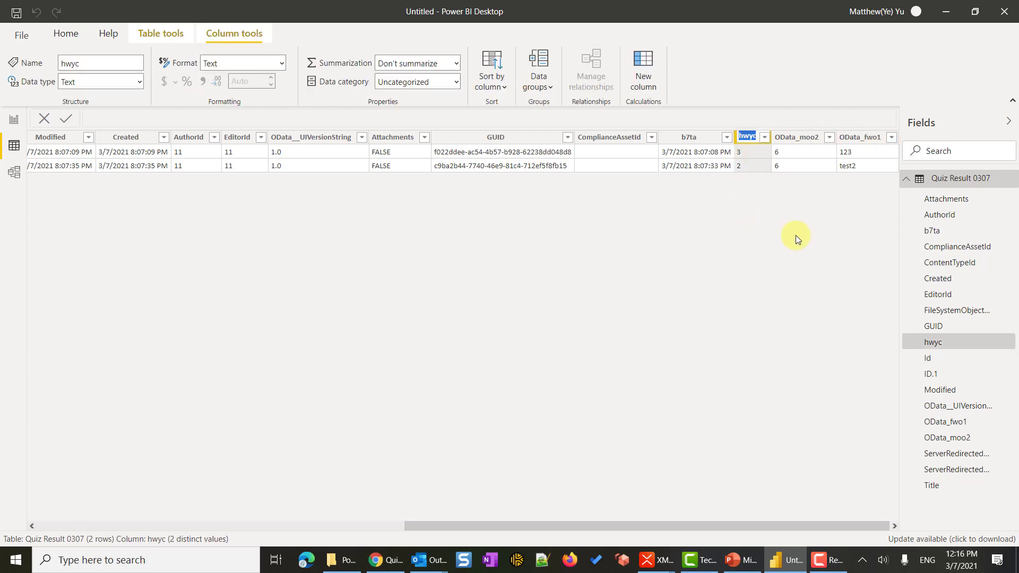
{"action": "type", "text": "Q1"}
{"action": "double_click", "coordinate": [824, 141]}
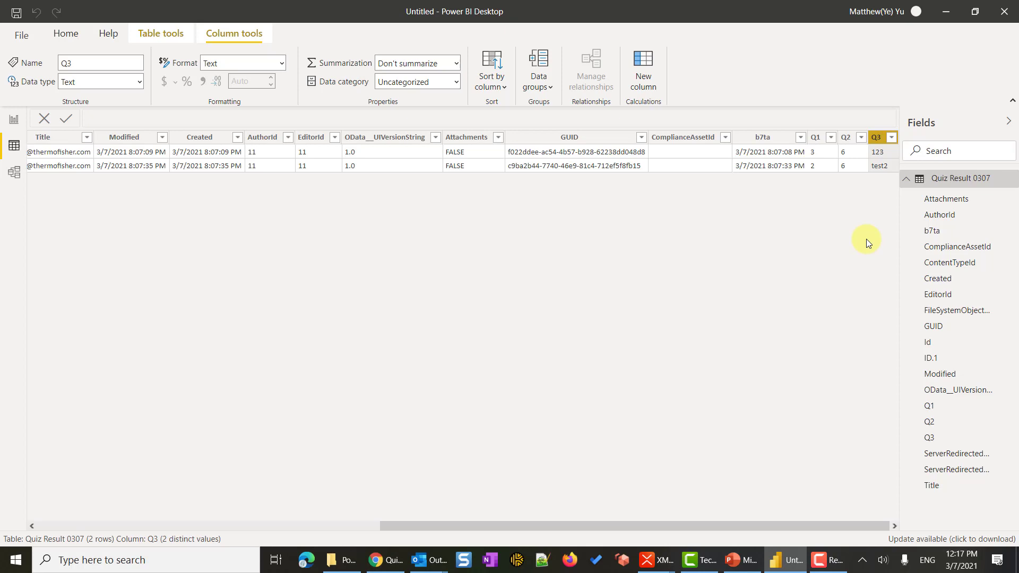
Open a fresh preview response of Demo Quiz 030721 in Microsoft Forms.
{"action": "left_click", "coordinate": [387, 560]}
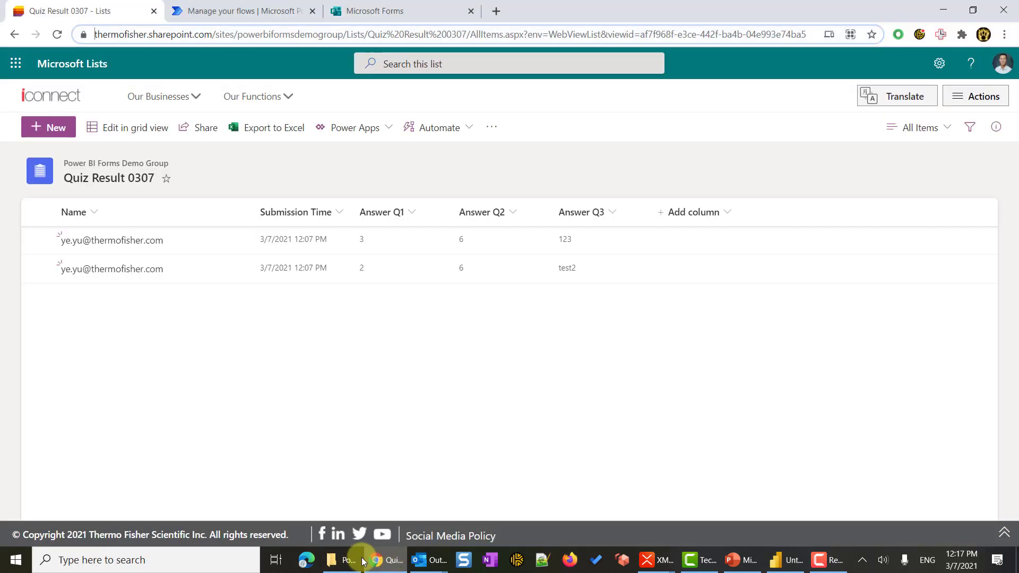
{"action": "mouse_move", "coordinate": [351, 558]}
{"action": "left_click", "coordinate": [393, 10]}
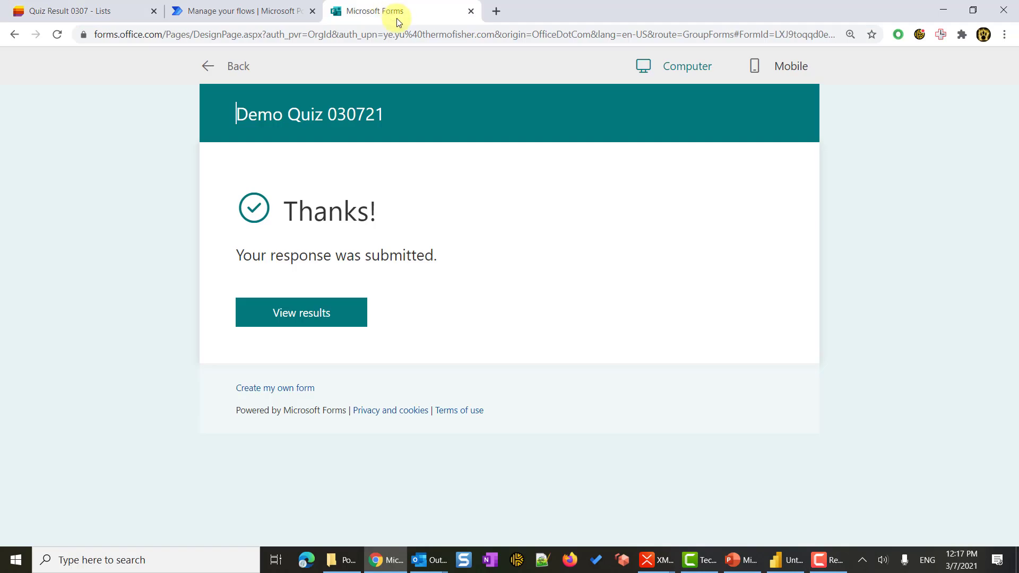
{"action": "left_click", "coordinate": [720, 112]}
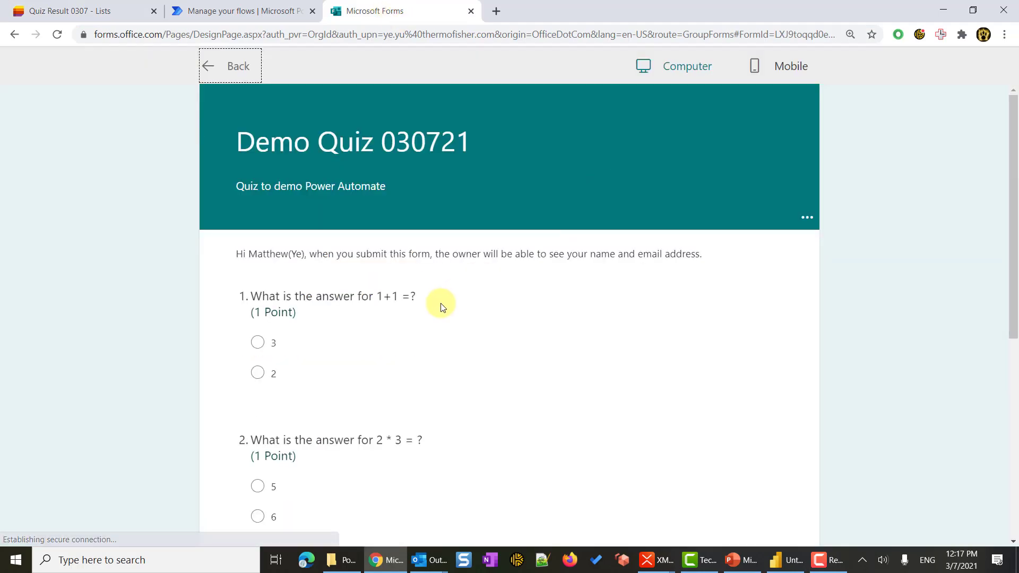
Answer question 1 with 3, question 2 with 5, feedback 'test3', and submit the response.
{"action": "left_click", "coordinate": [257, 343]}
{"action": "scroll", "coordinate": [271, 375], "scroll_direction": "down", "scroll_amount": 1}
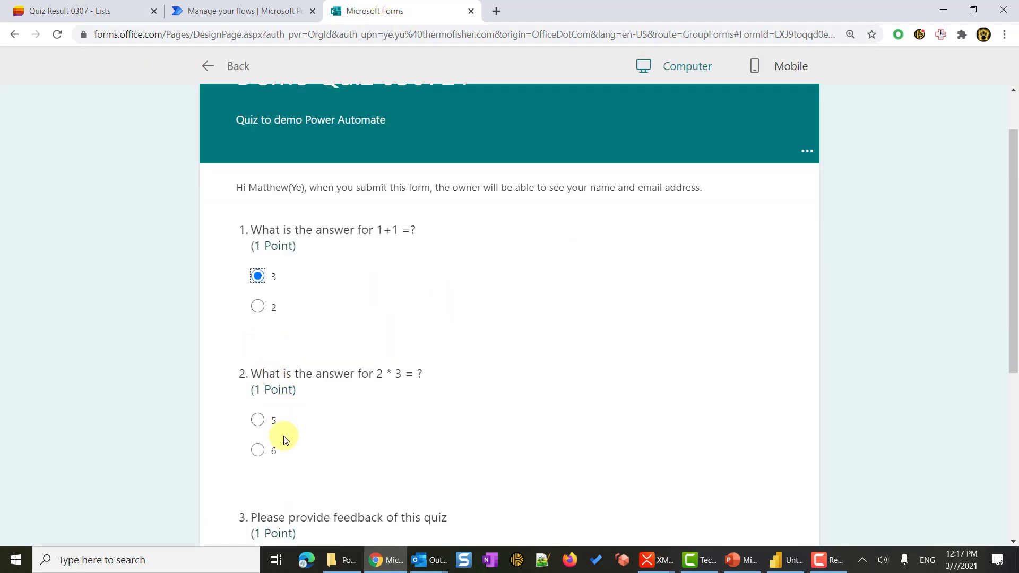
{"action": "left_click", "coordinate": [257, 420]}
{"action": "scroll", "coordinate": [255, 421], "scroll_direction": "down", "scroll_amount": 2}
{"action": "left_click", "coordinate": [294, 437]}
{"action": "type", "text": "t"}
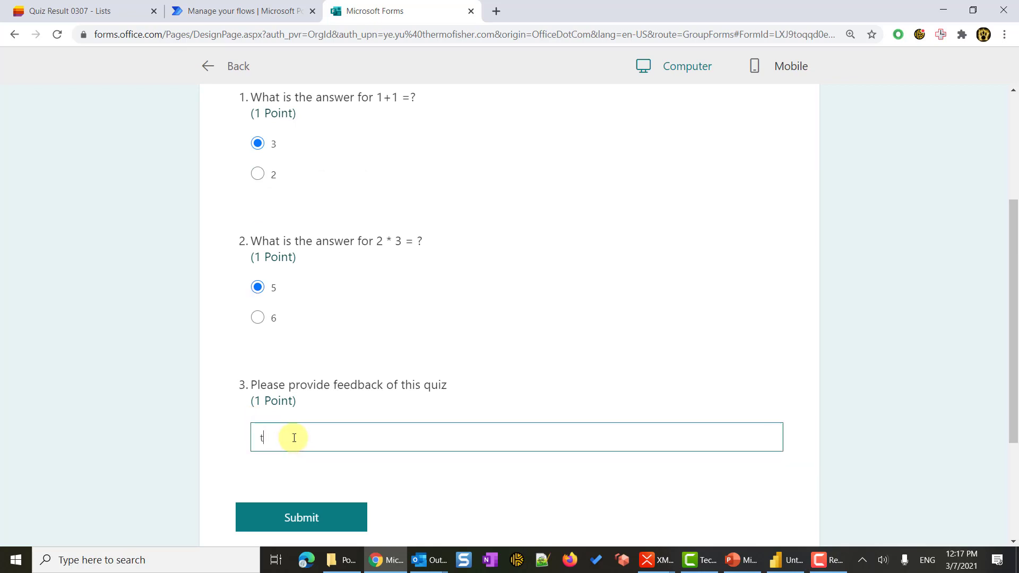
{"action": "type", "text": "est3"}
{"action": "scroll", "coordinate": [323, 461], "scroll_direction": "down", "scroll_amount": 1}
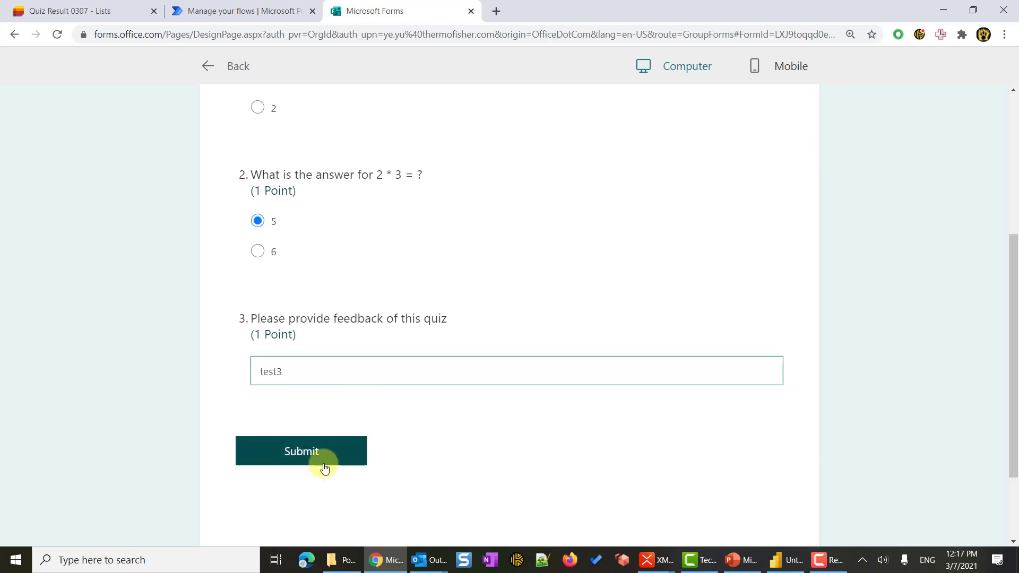
{"action": "left_click", "coordinate": [324, 457]}
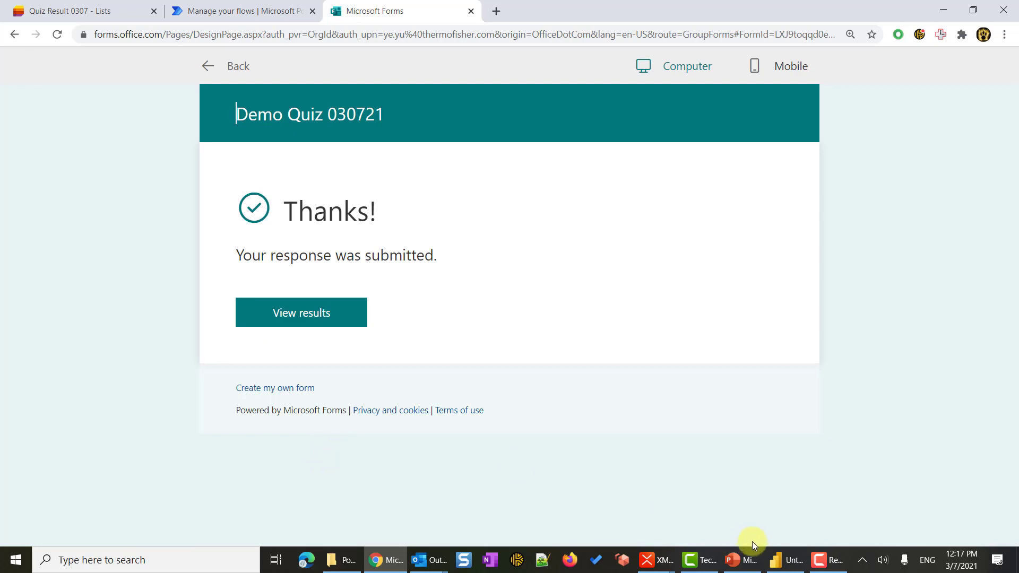
Back in Power BI Desktop, refresh the Quiz Result 0307 data from the SharePoint list.
{"action": "mouse_move", "coordinate": [786, 559]}
{"action": "left_click", "coordinate": [794, 530]}
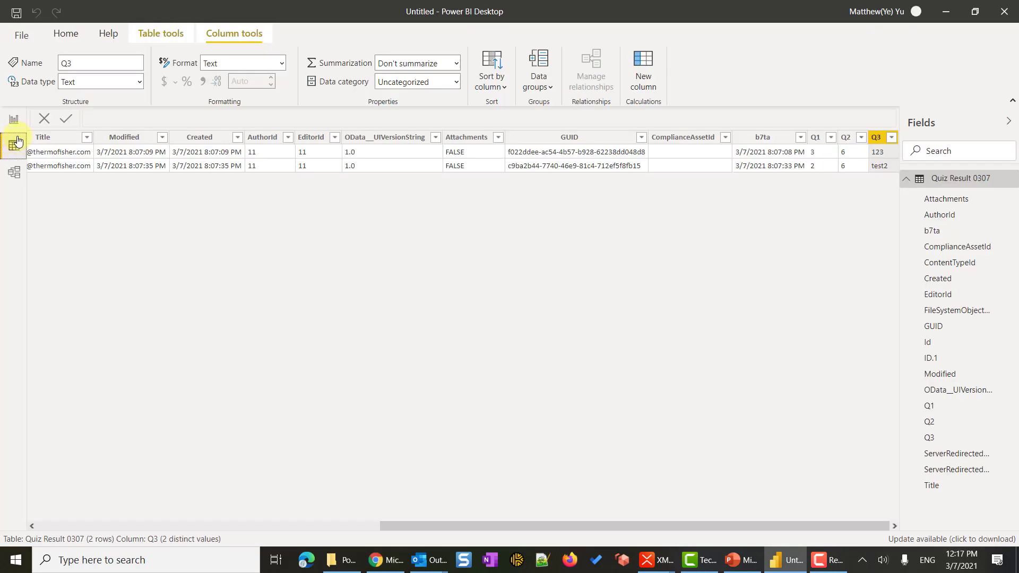
{"action": "left_click", "coordinate": [73, 38]}
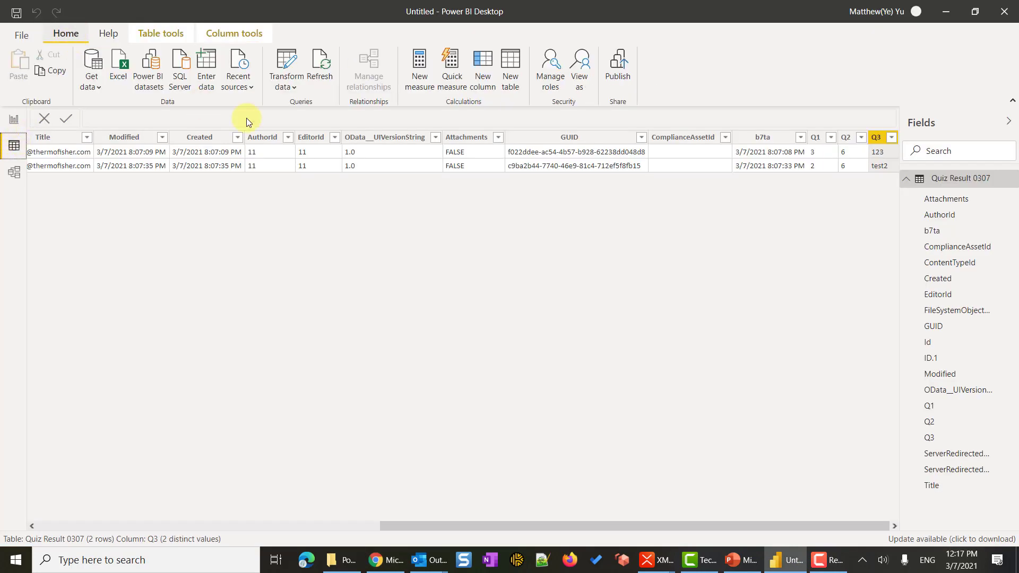
{"action": "left_click", "coordinate": [325, 63]}
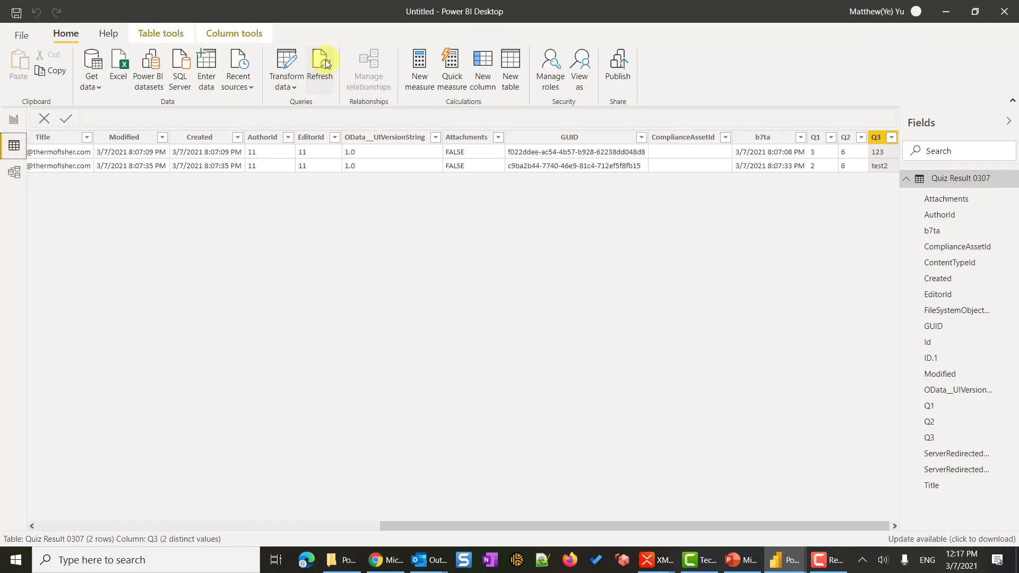